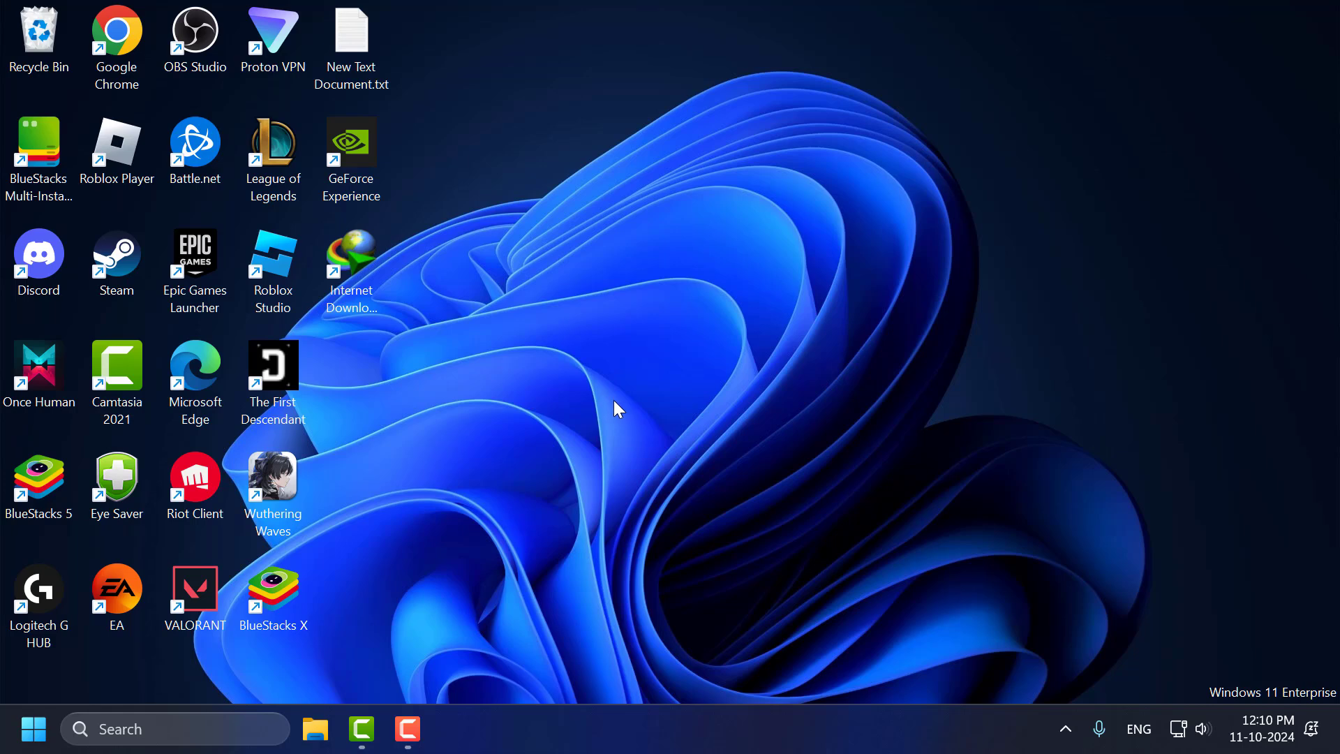
Step: Open Device Manager and expand the Network adapters category
left_click(230, 733)
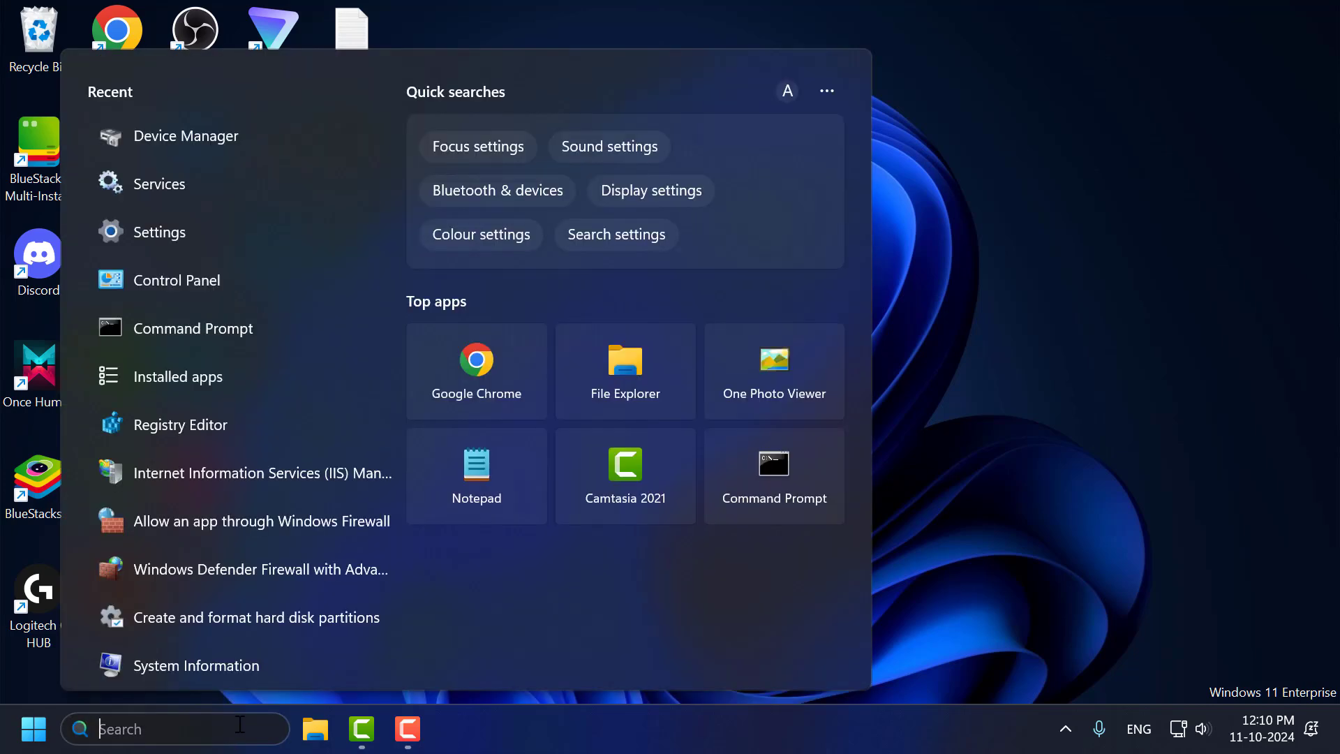
type("dev")
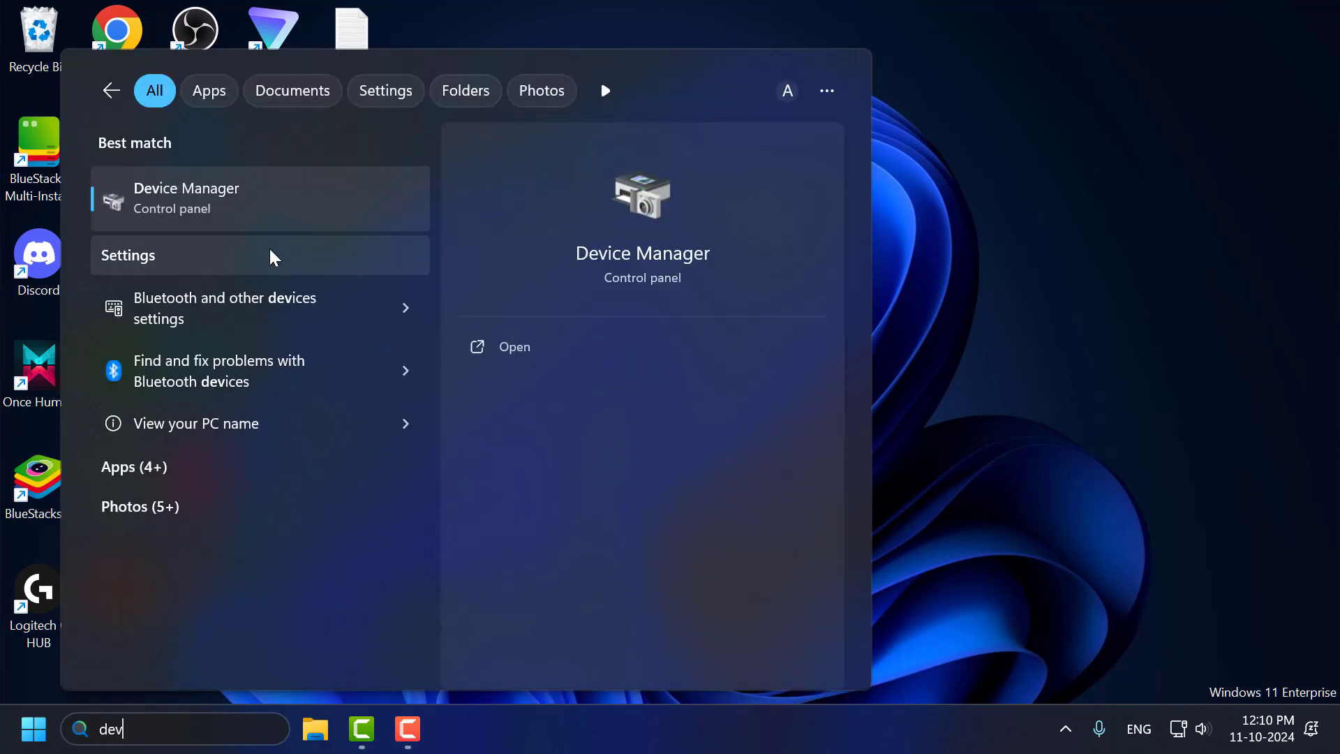
left_click(275, 209)
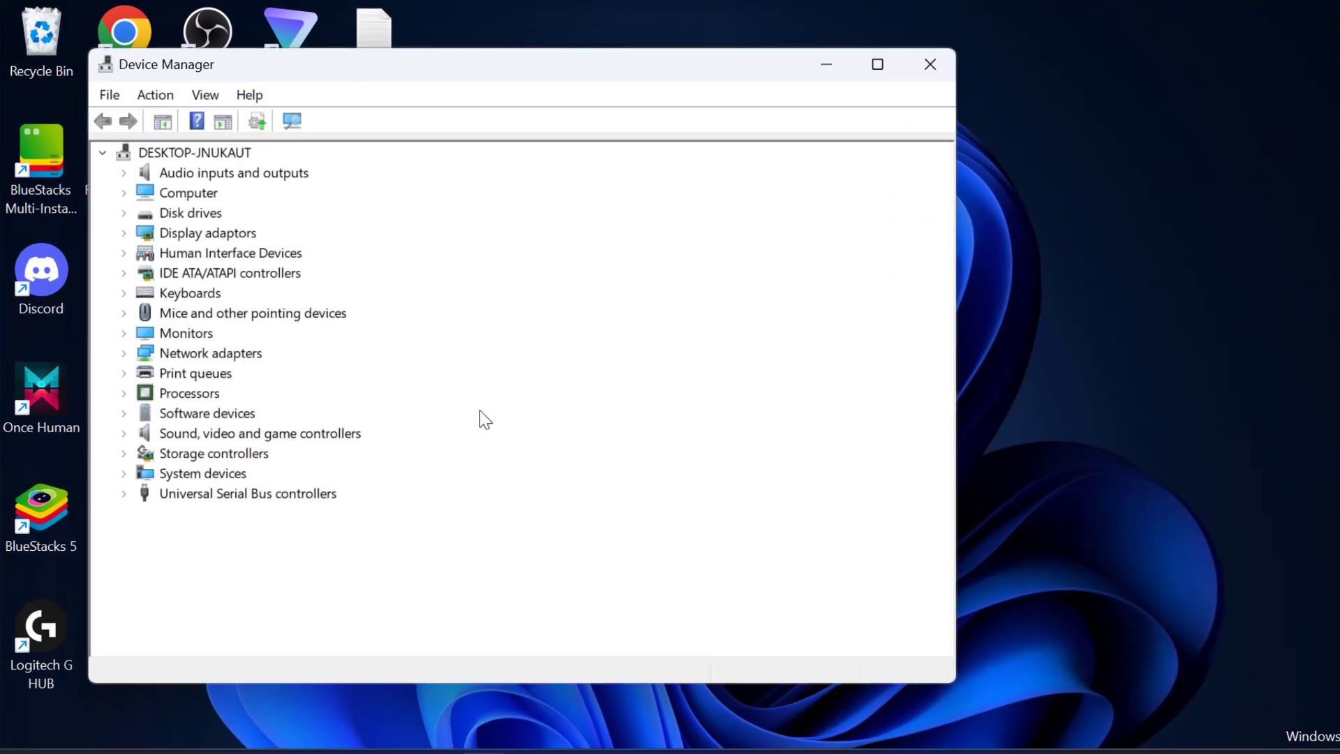
left_click(126, 358)
left_click(225, 358)
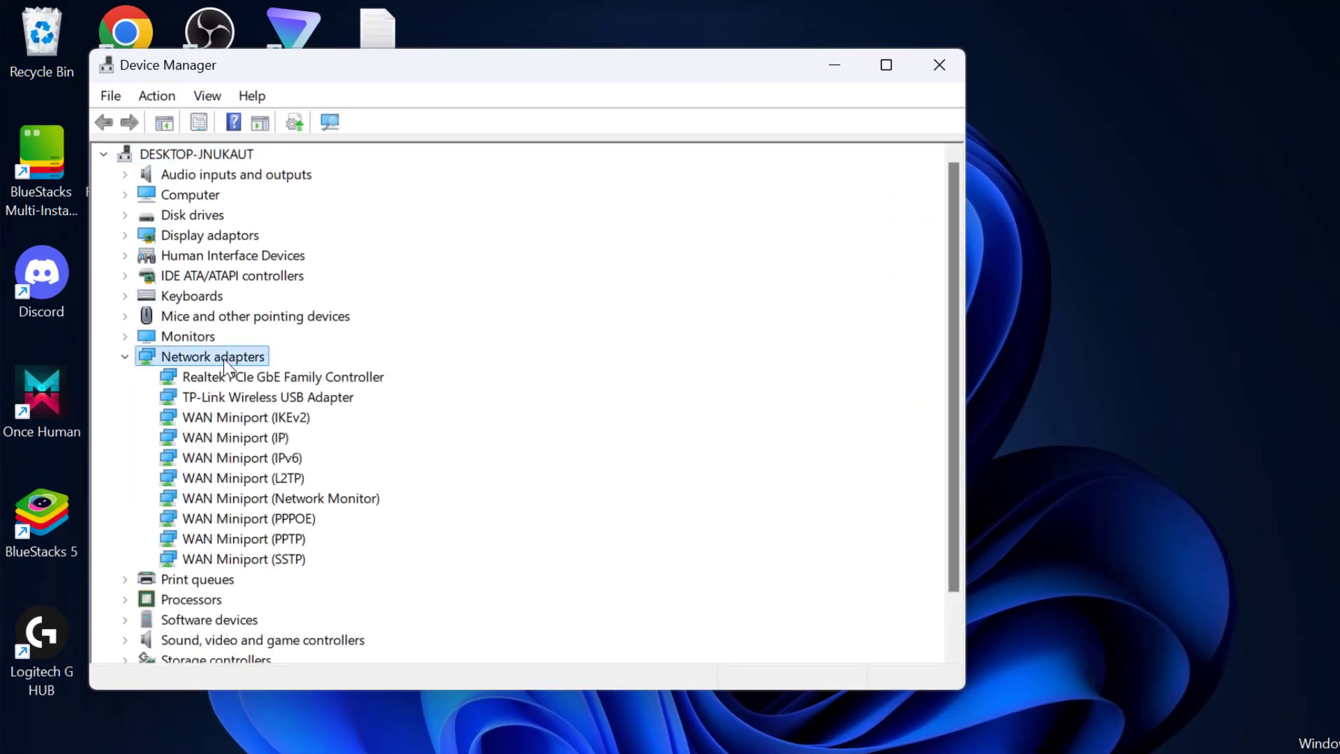
Step: Disallow the computer from turning off the TP-Link Wireless USB Adapter to save power, confirm the change, and close Device Manager
right_click(288, 403)
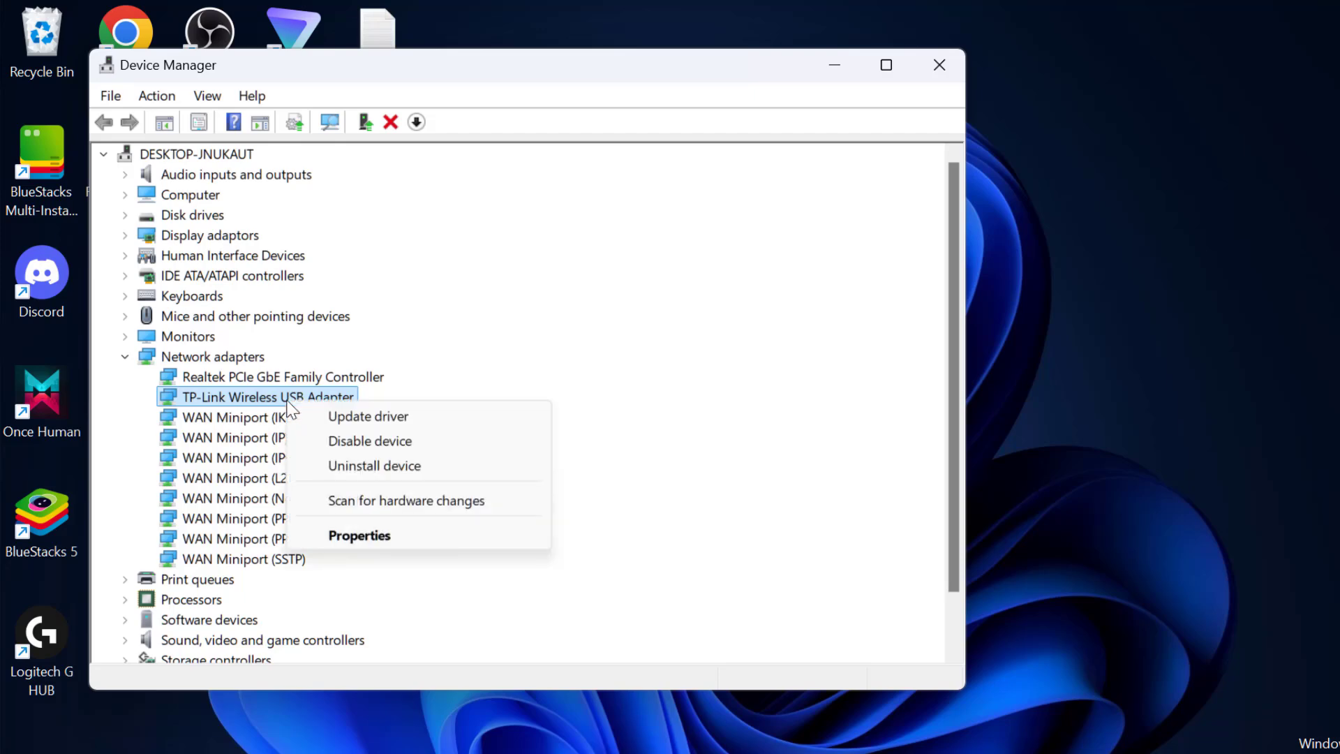
left_click(385, 535)
left_click(646, 170)
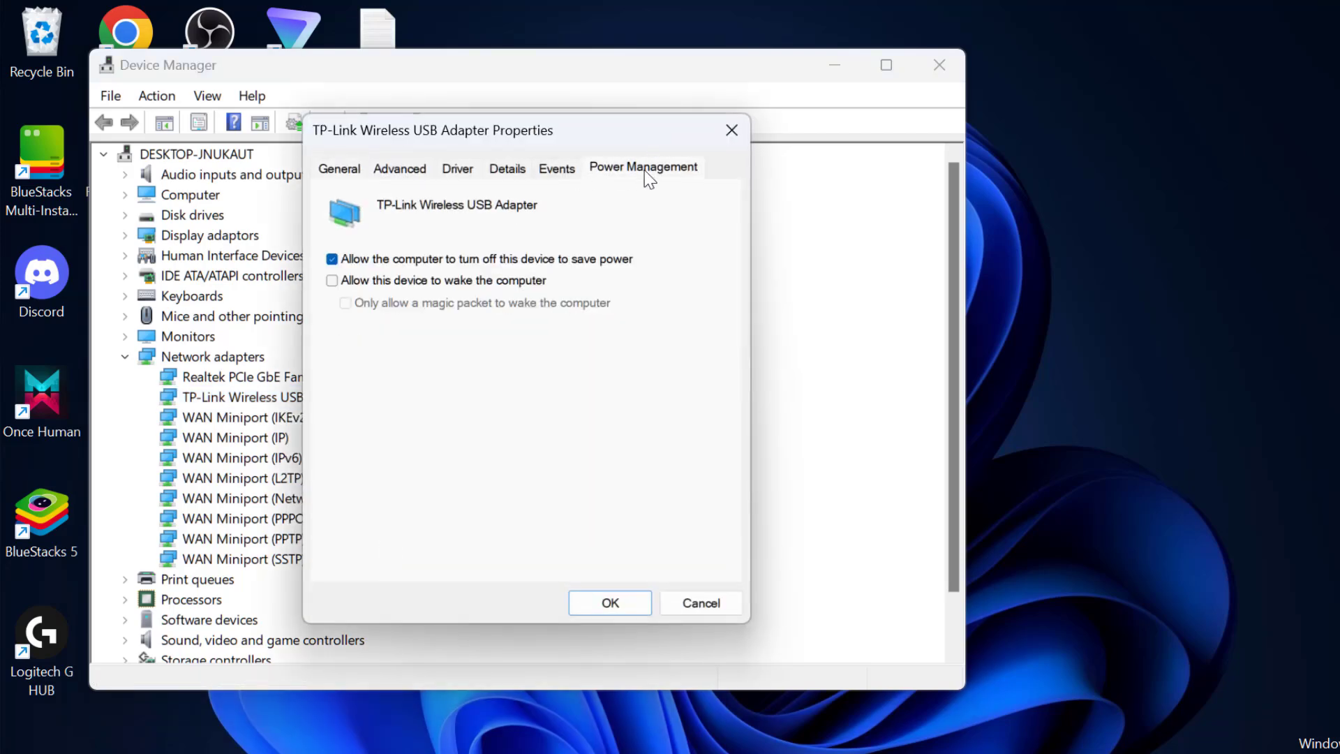
left_click(334, 260)
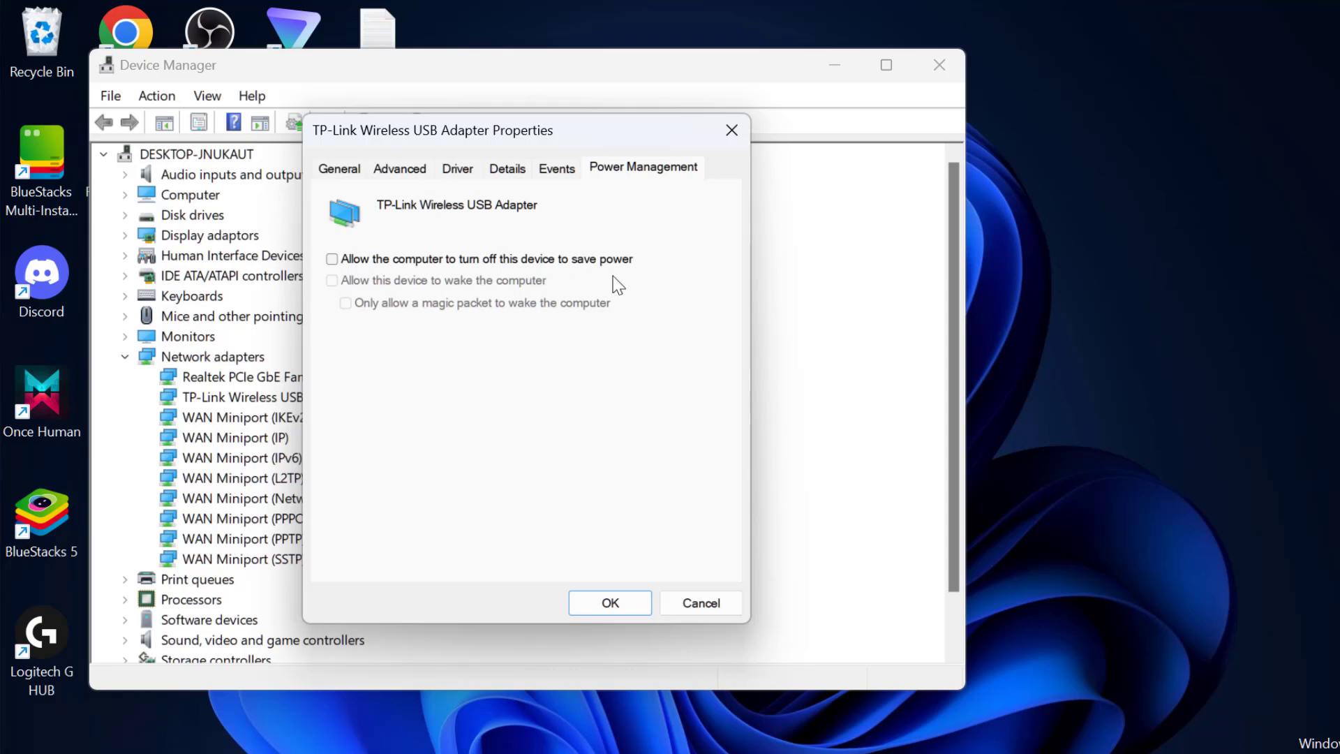
left_click(598, 606)
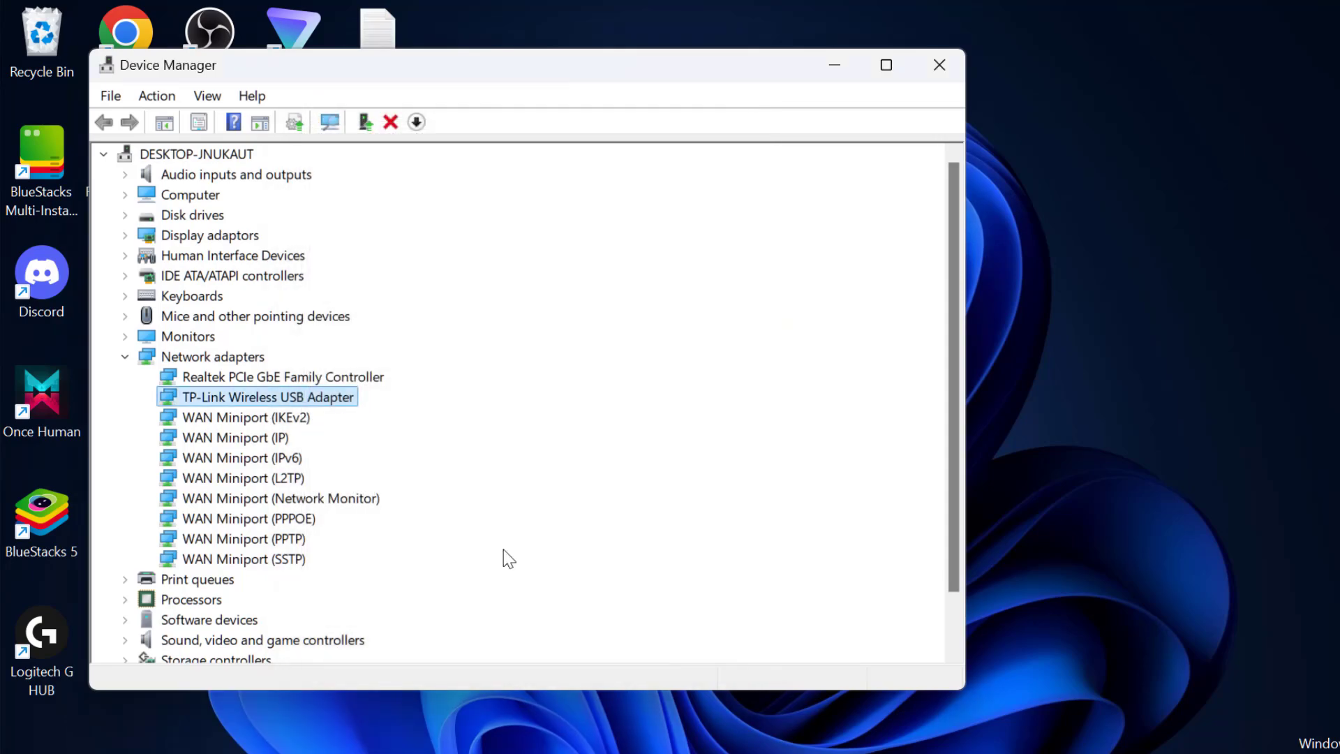
left_click(922, 77)
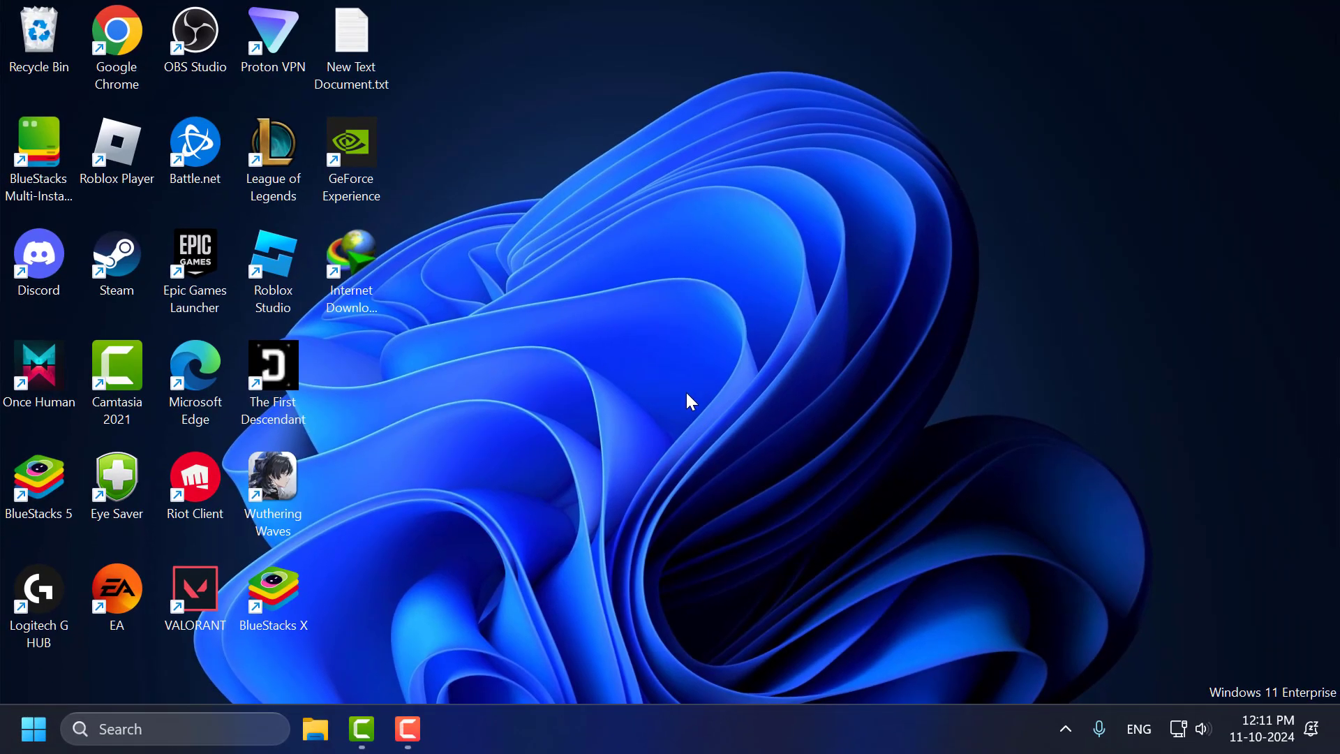
Step: Reopen Device Manager and expand the Network adapters category to list its devices
left_click(259, 718)
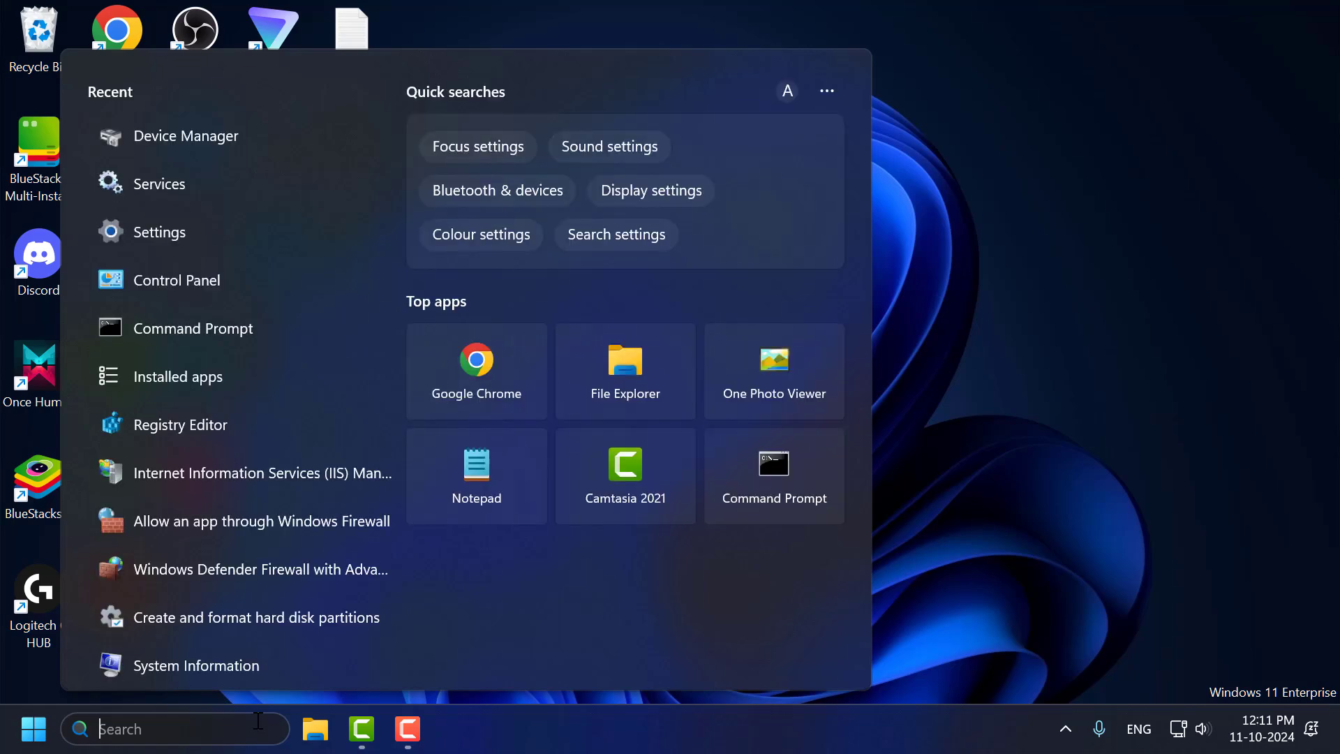
type("de")
left_click(225, 203)
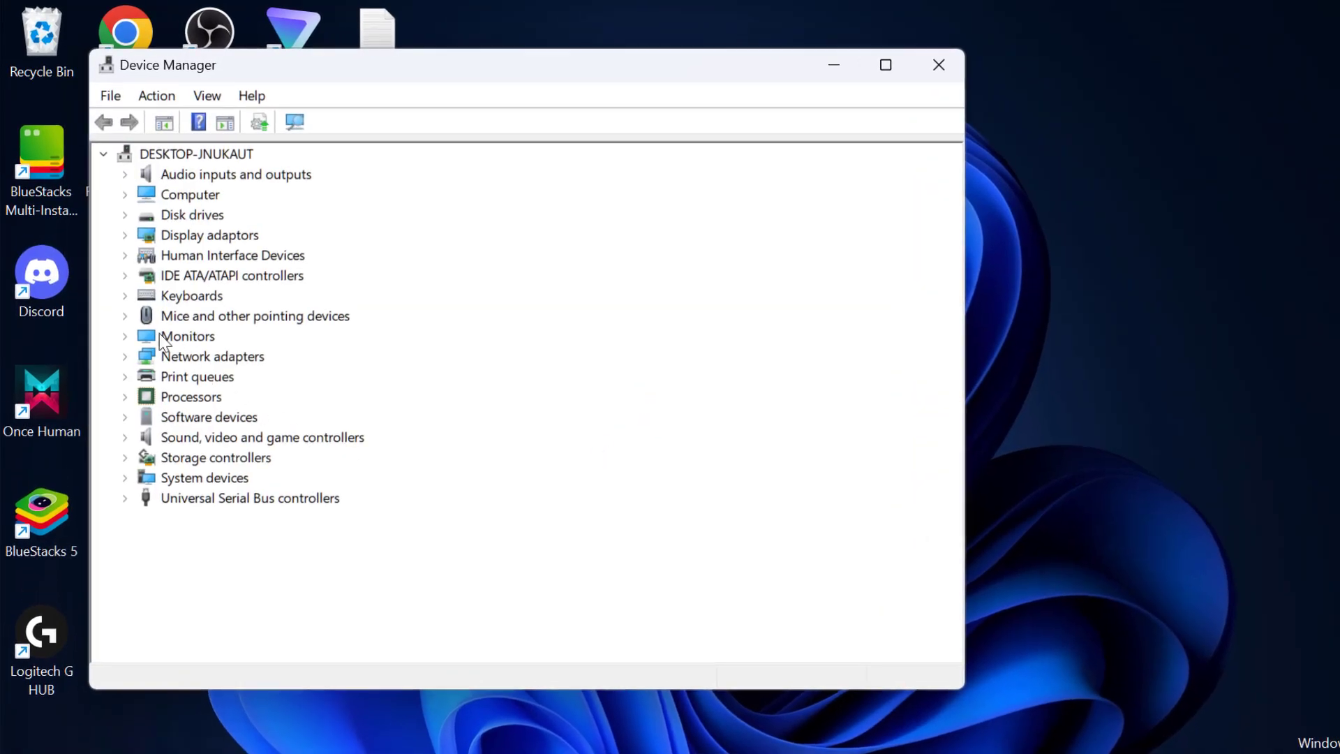
double_click(139, 357)
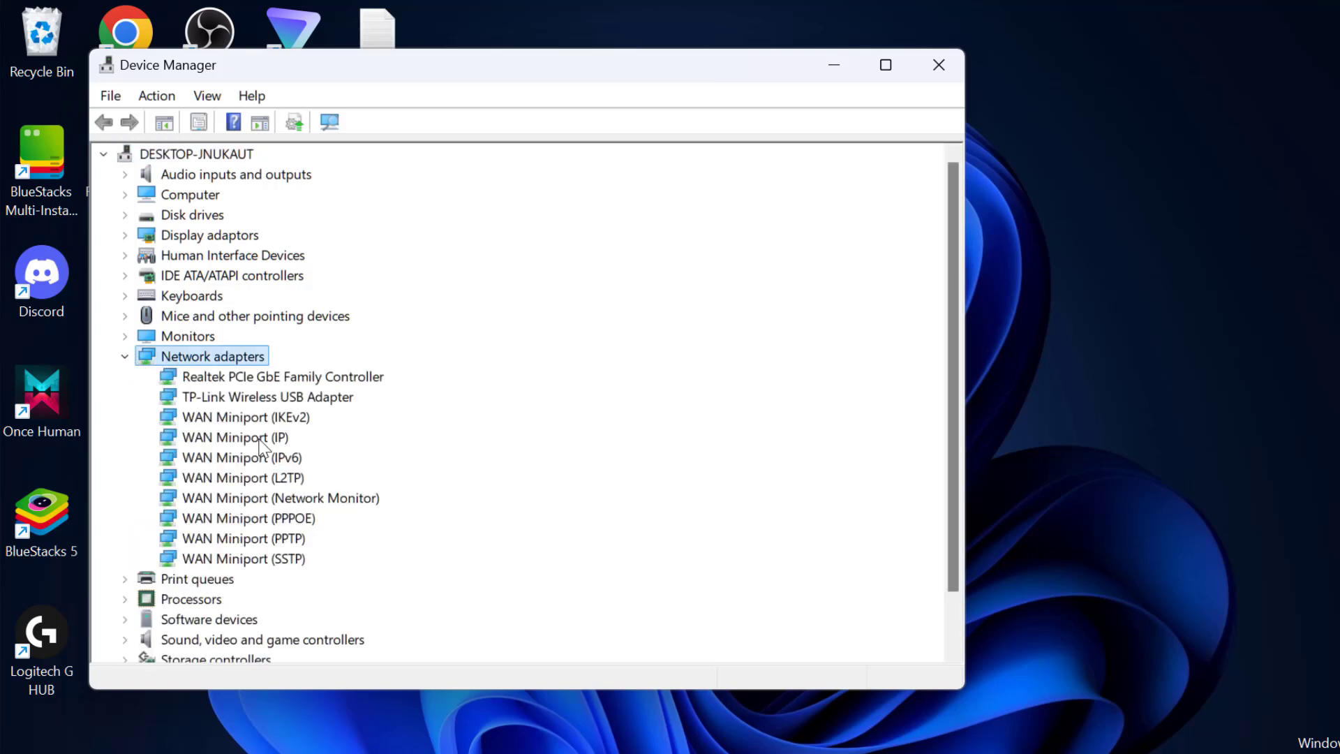
left_click(228, 399)
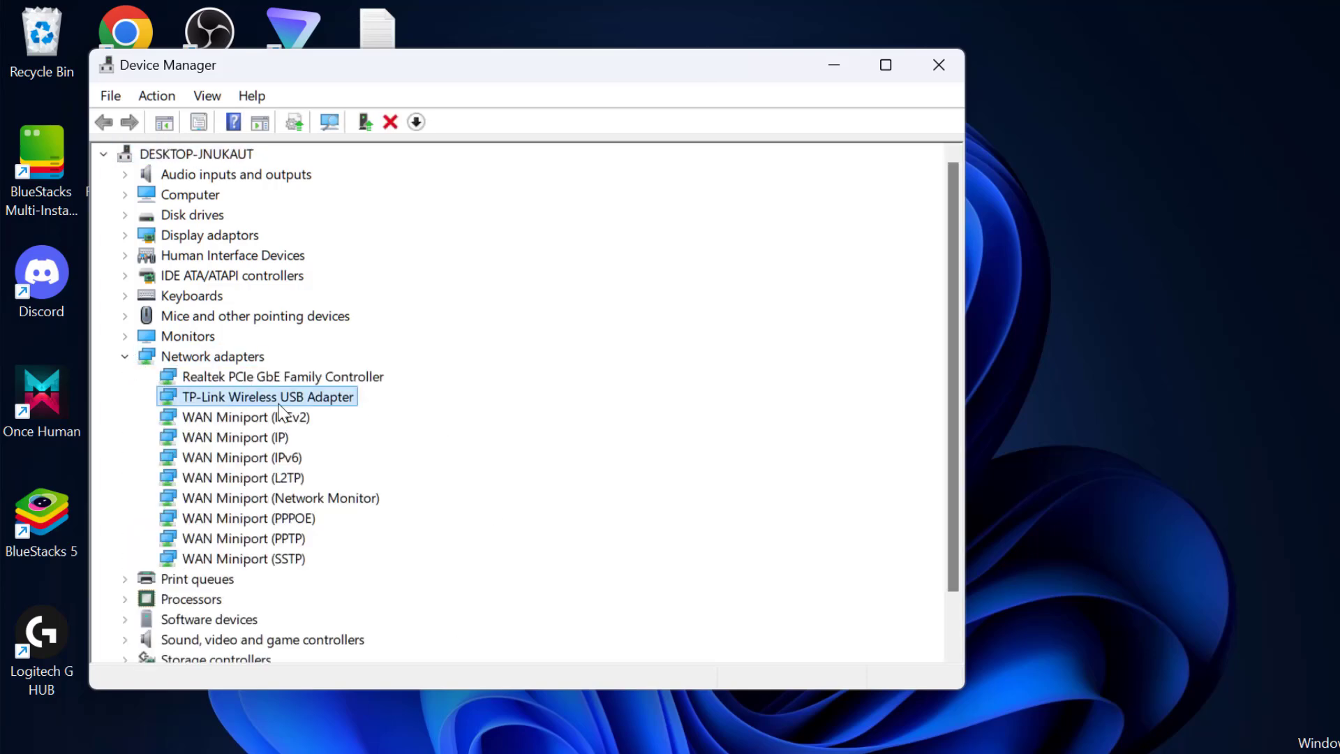
right_click(277, 402)
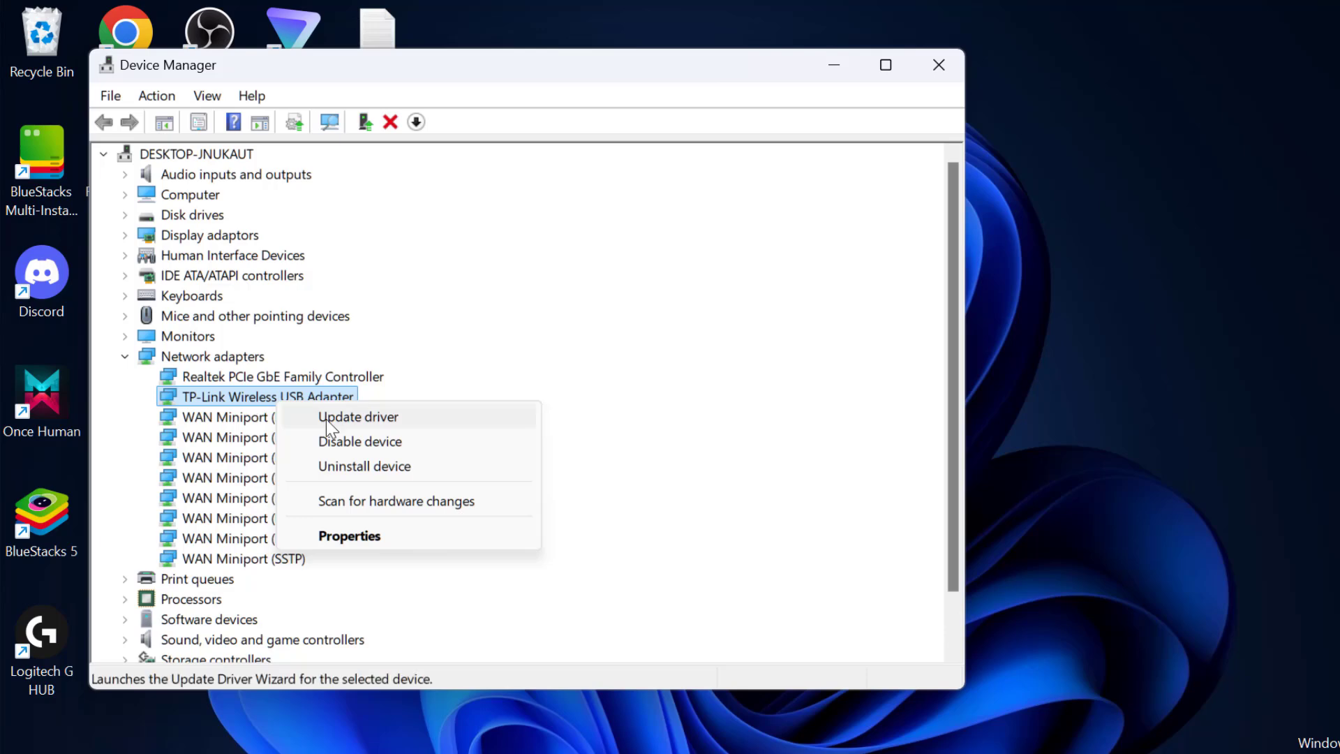
left_click(364, 466)
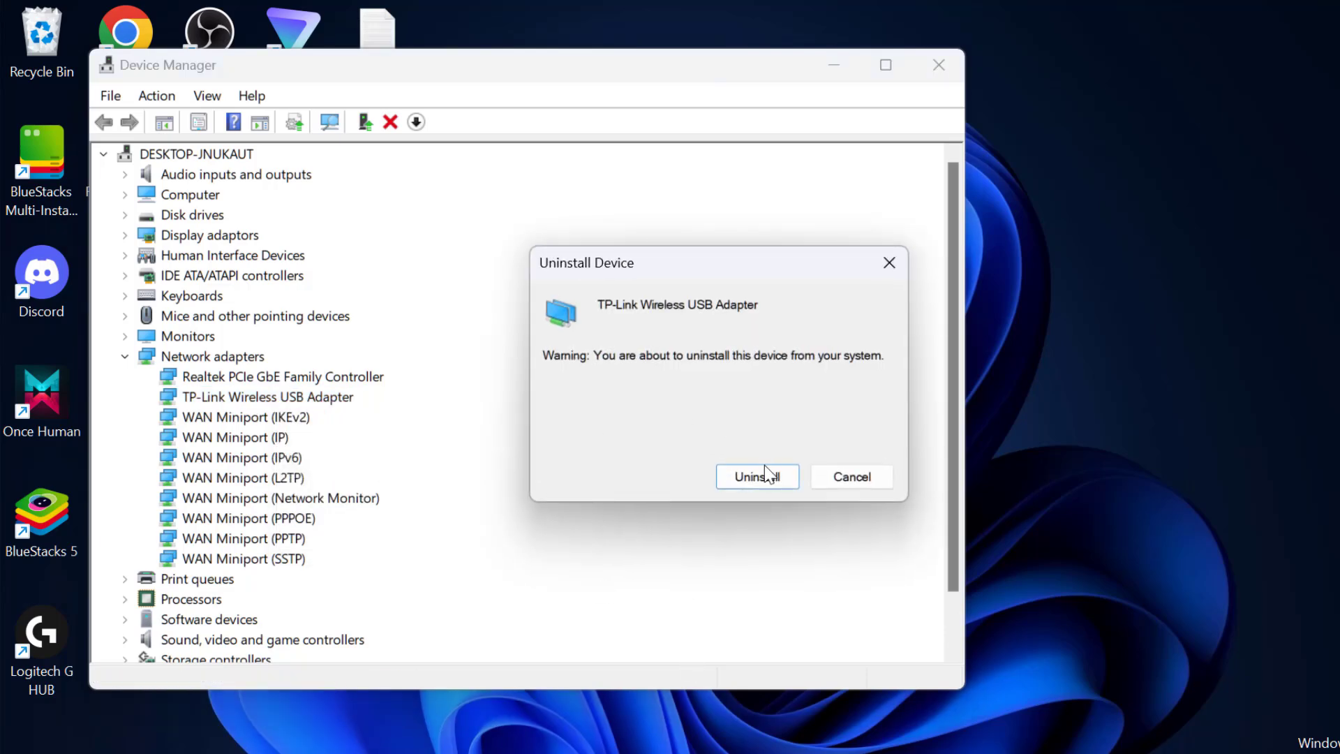
left_click(849, 478)
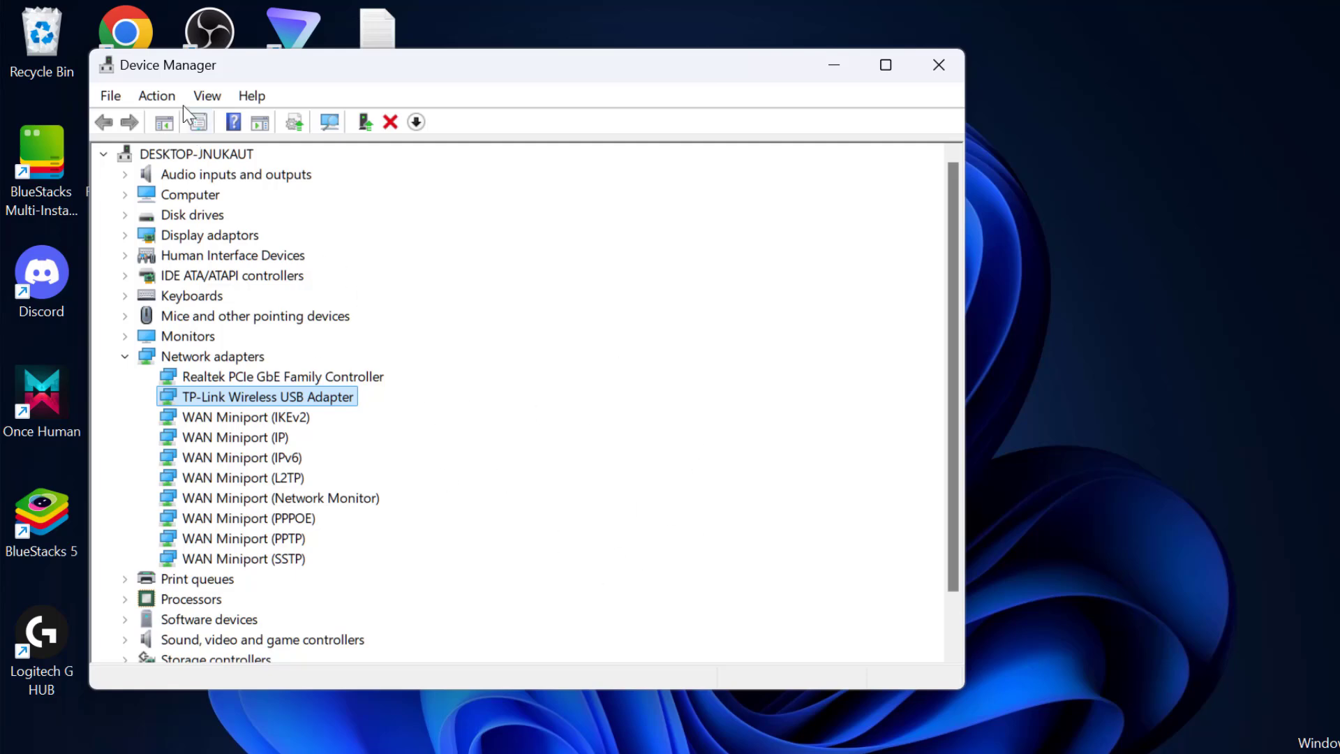
Step: Scan the computer for hardware changes from Device Manager
left_click(157, 97)
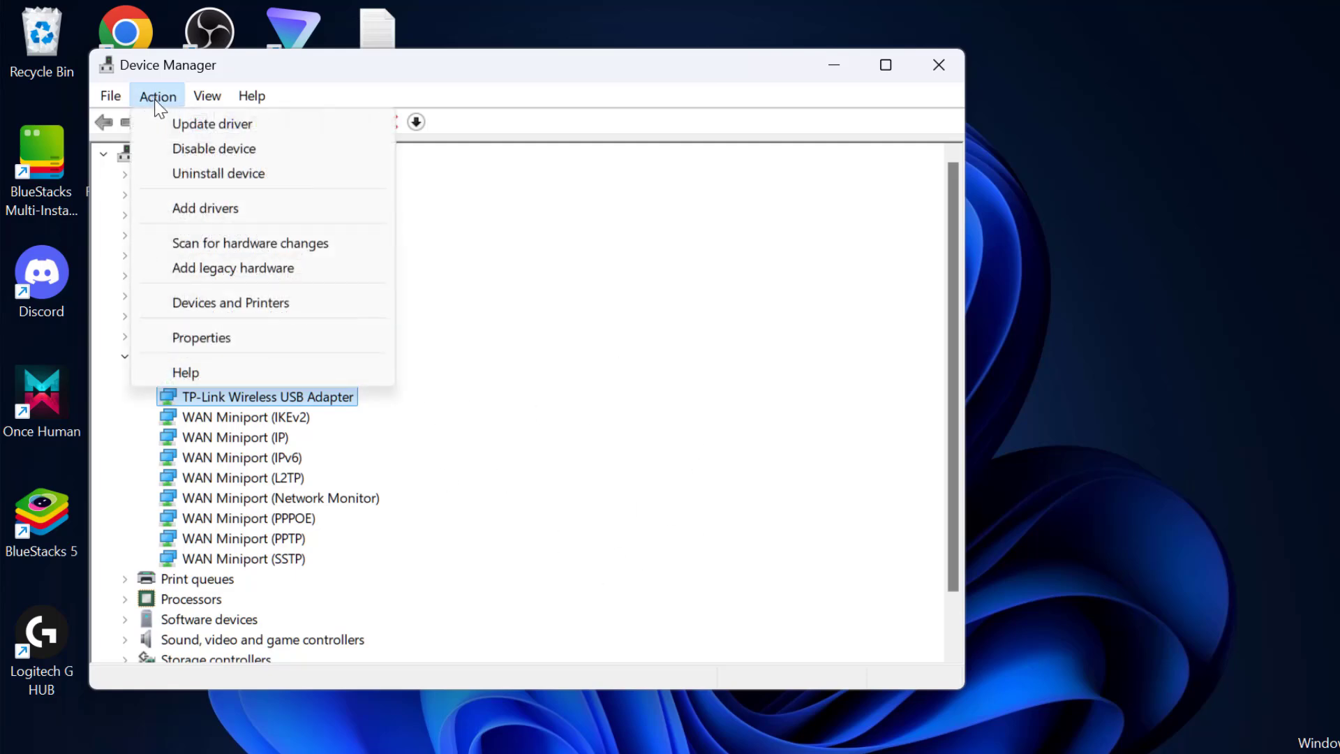
left_click(302, 244)
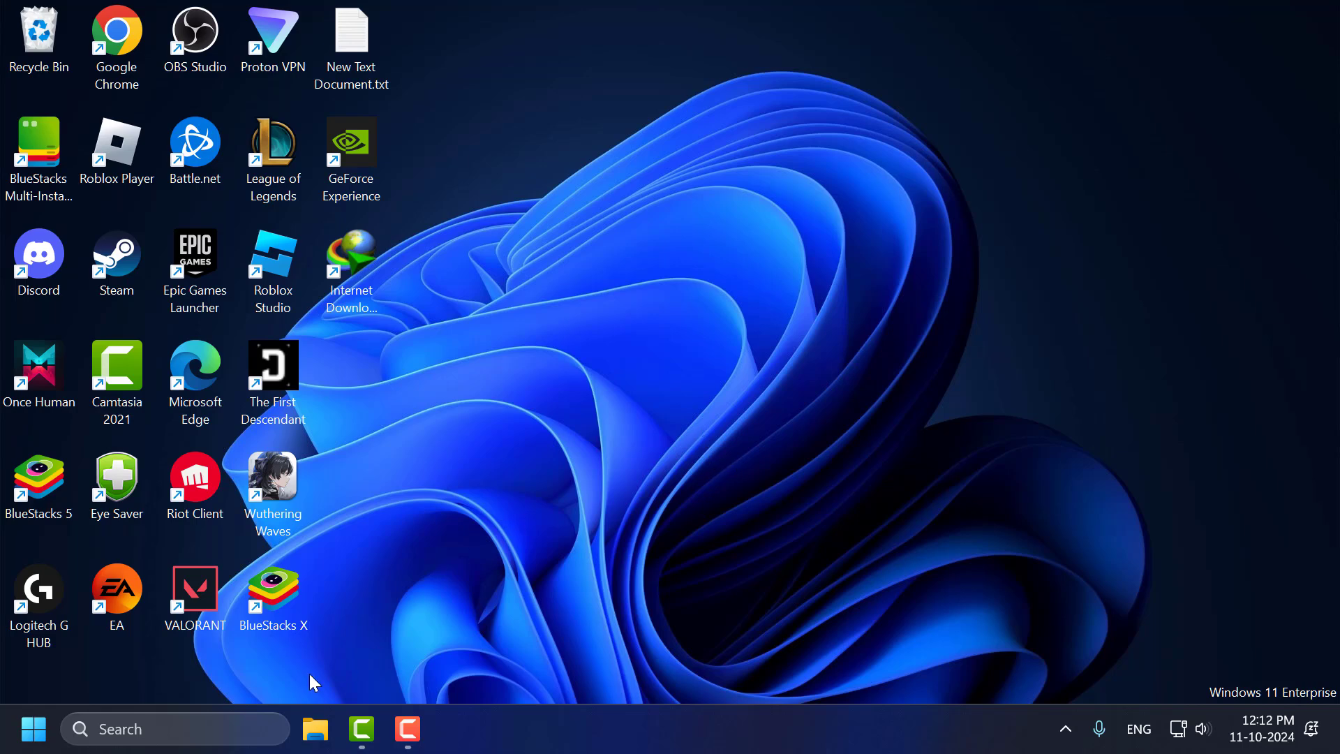
Step: Open the Windows Services console, find the WLAN AutoConfig service and open its properties
left_click(252, 726)
type("services")
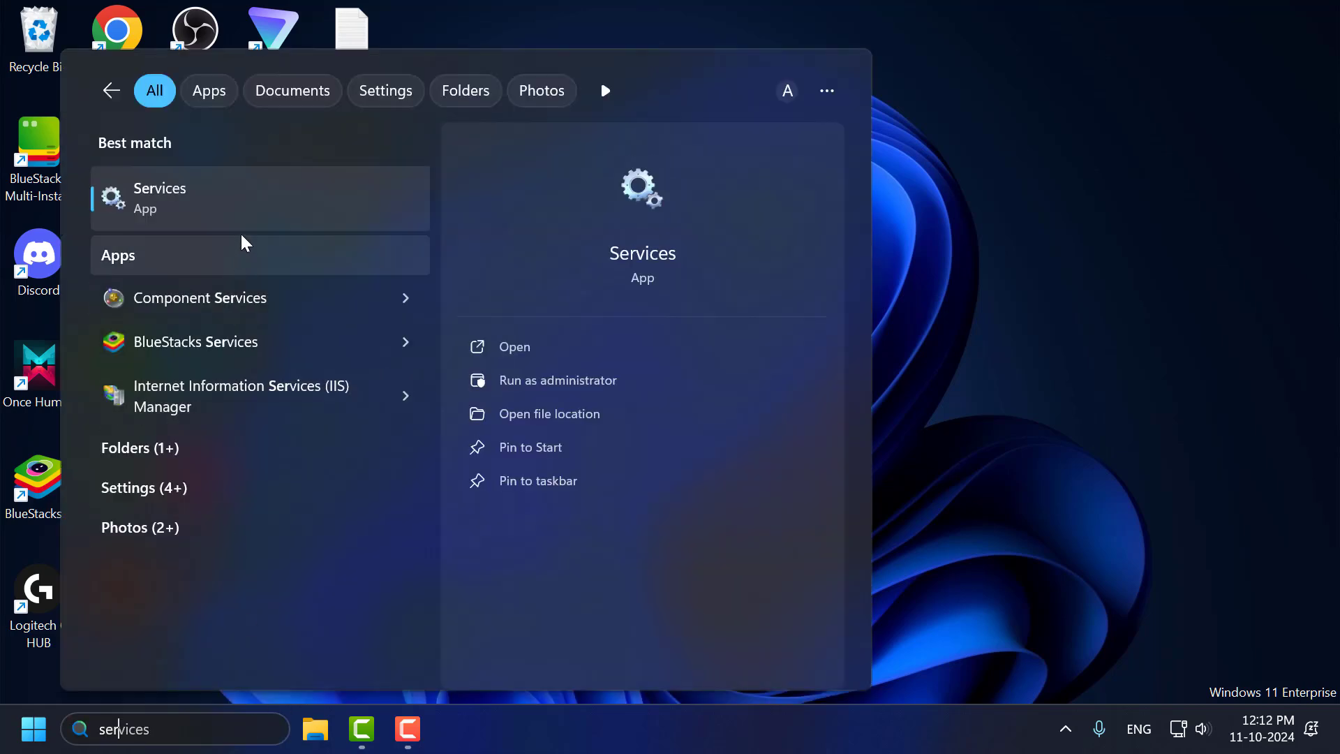
key("Escape")
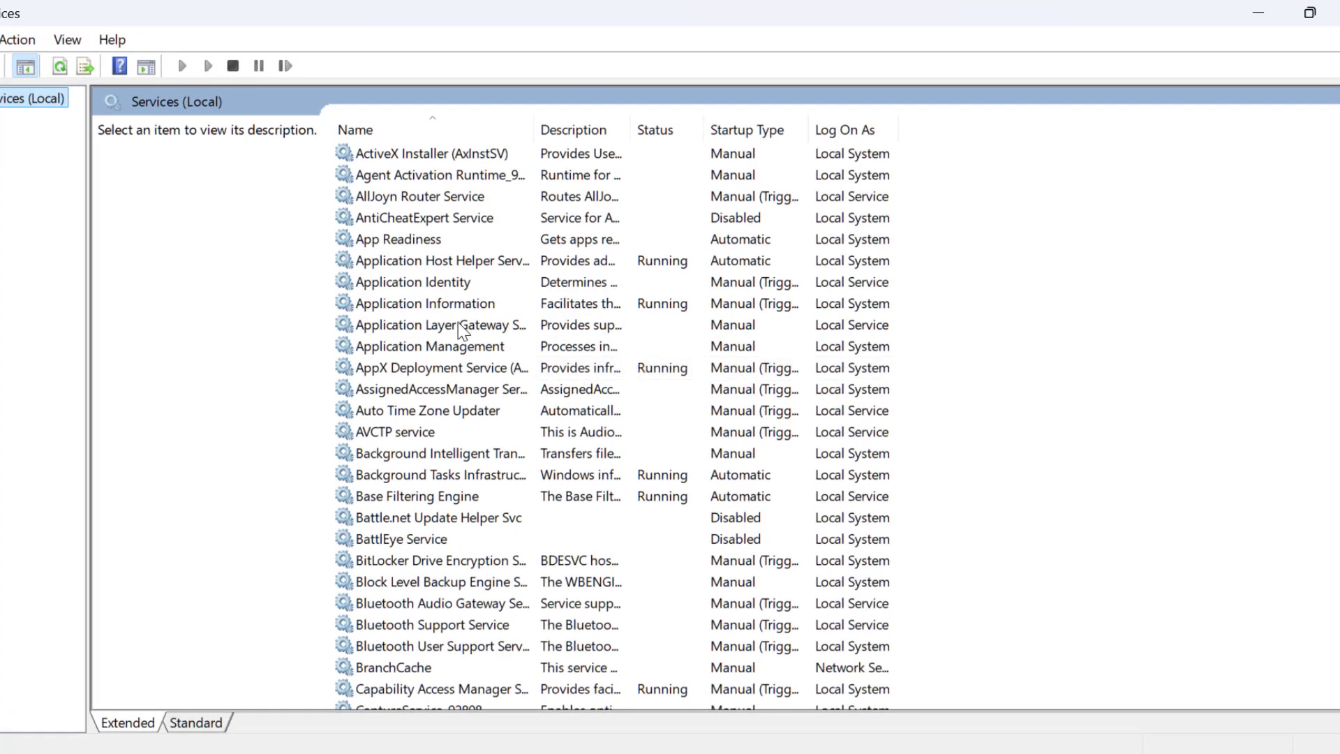
left_click(419, 368)
type("wl")
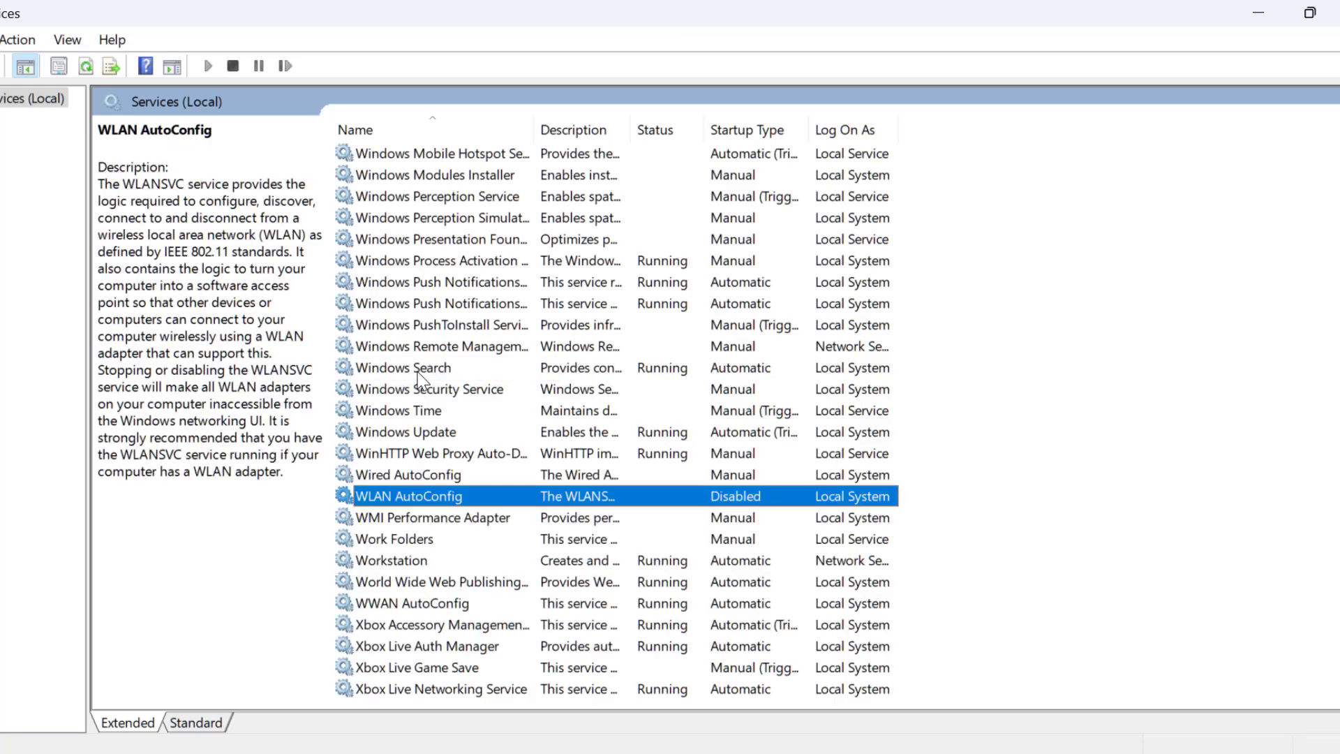
double_click(508, 500)
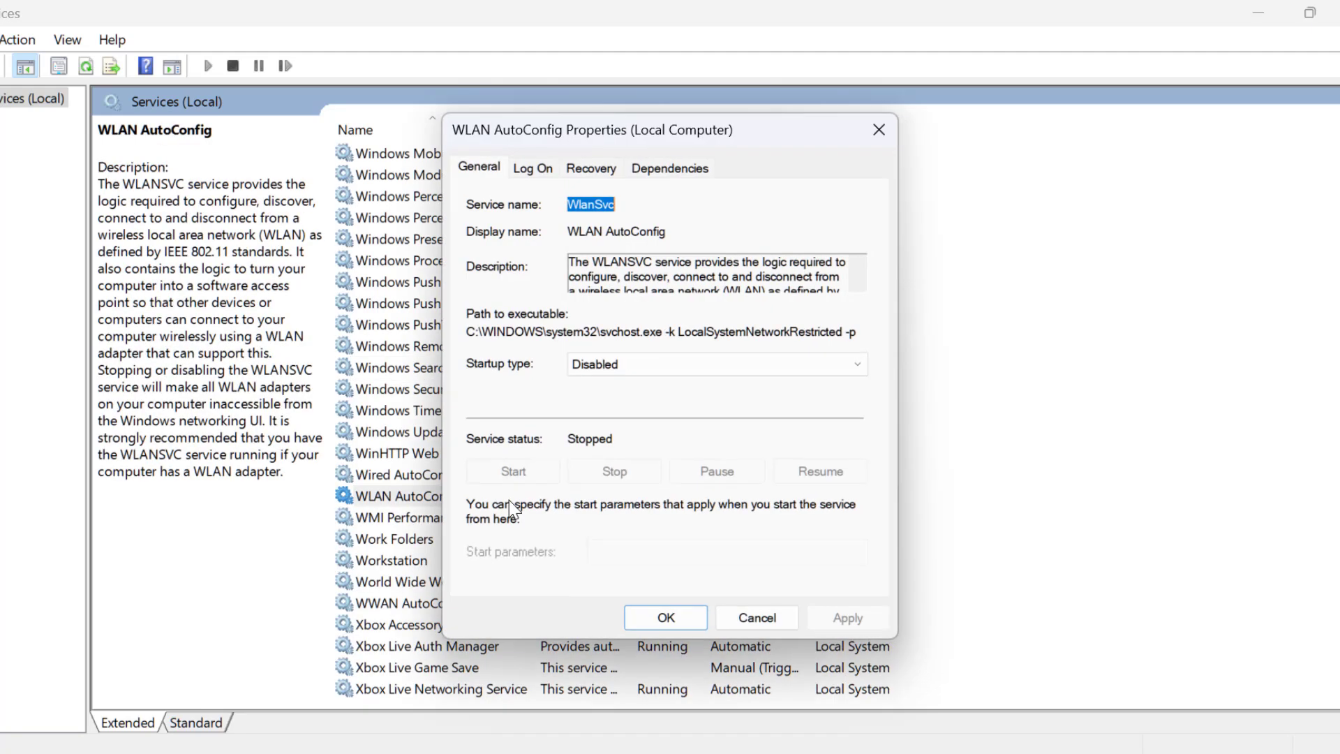
Step: Set the WLAN AutoConfig startup type to Automatic, apply it and start the service, then close Services
left_click(638, 363)
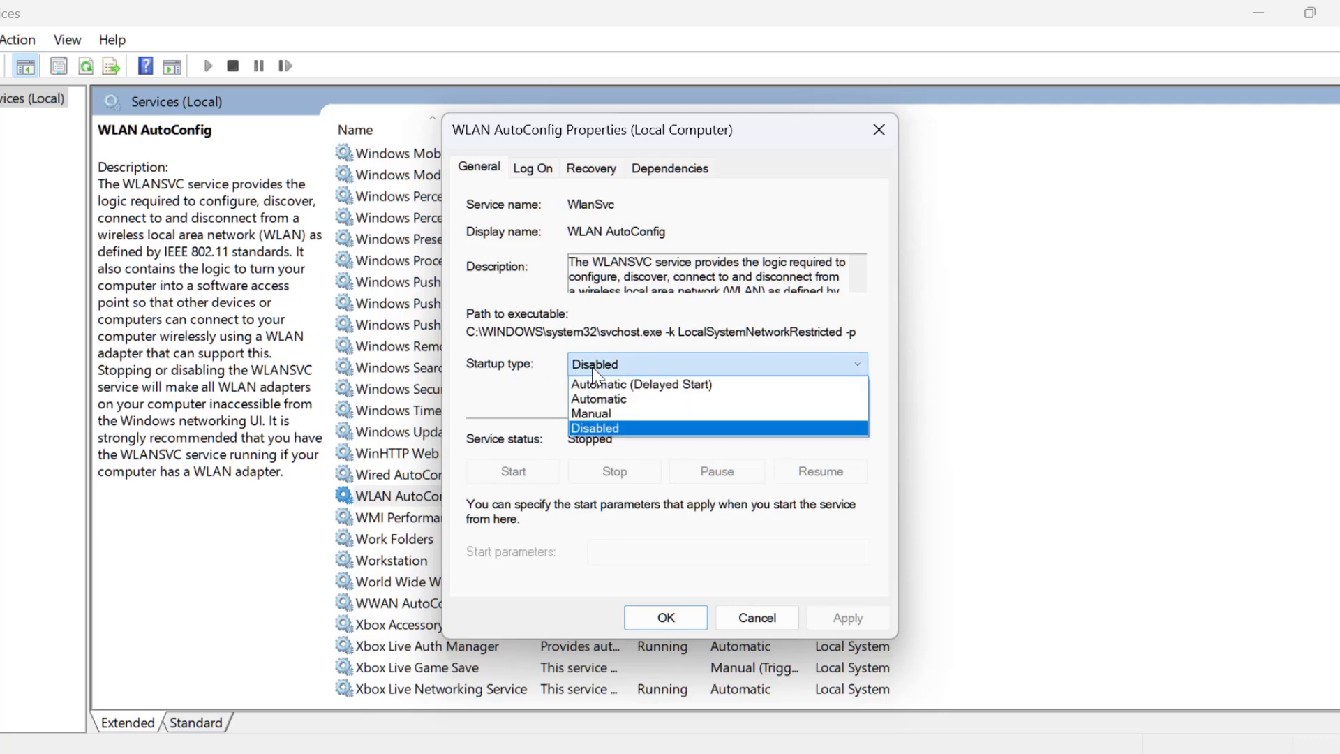
left_click(606, 399)
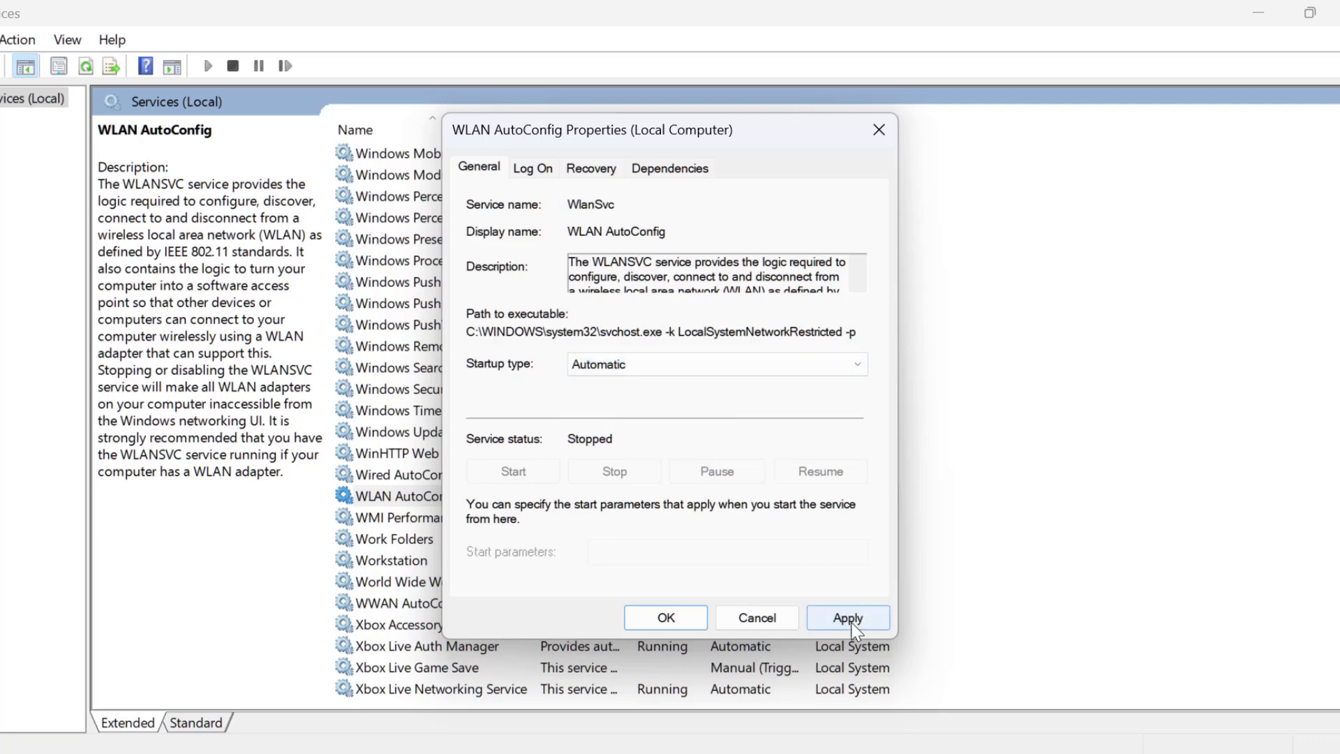
left_click(848, 617)
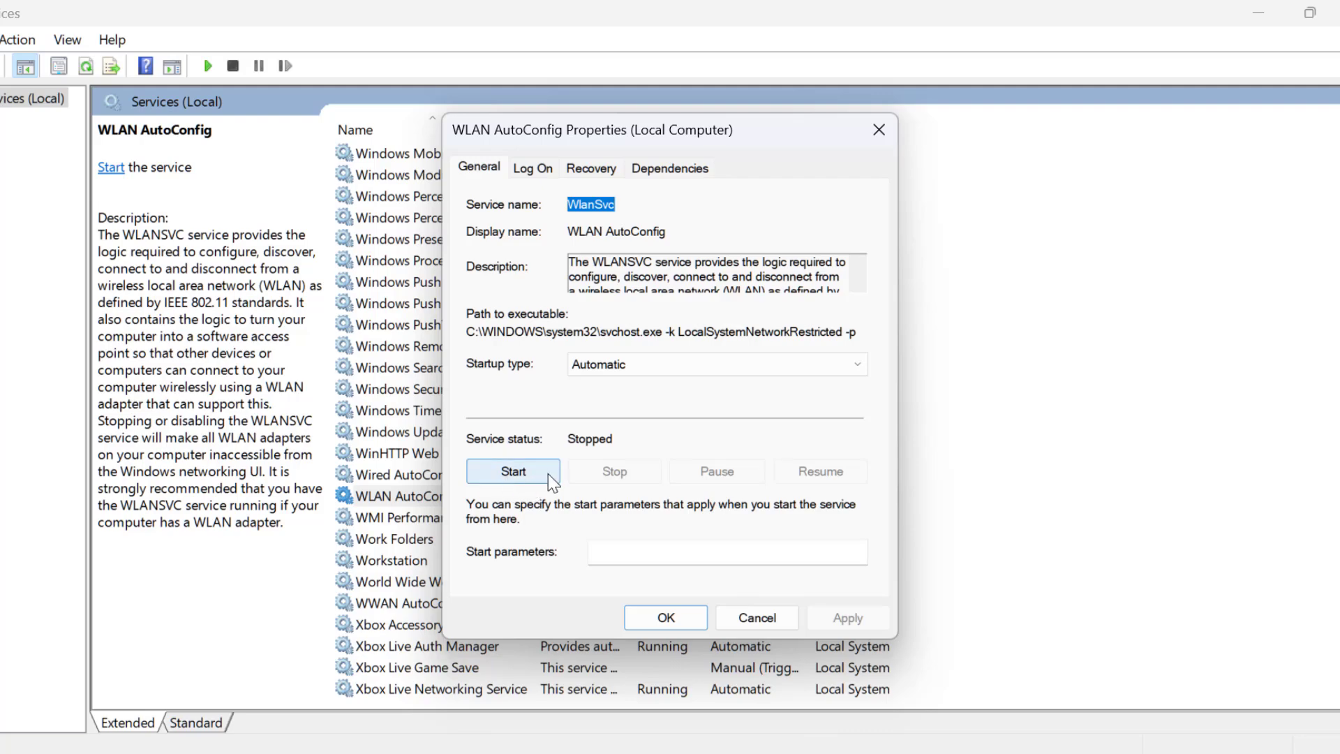
left_click(508, 476)
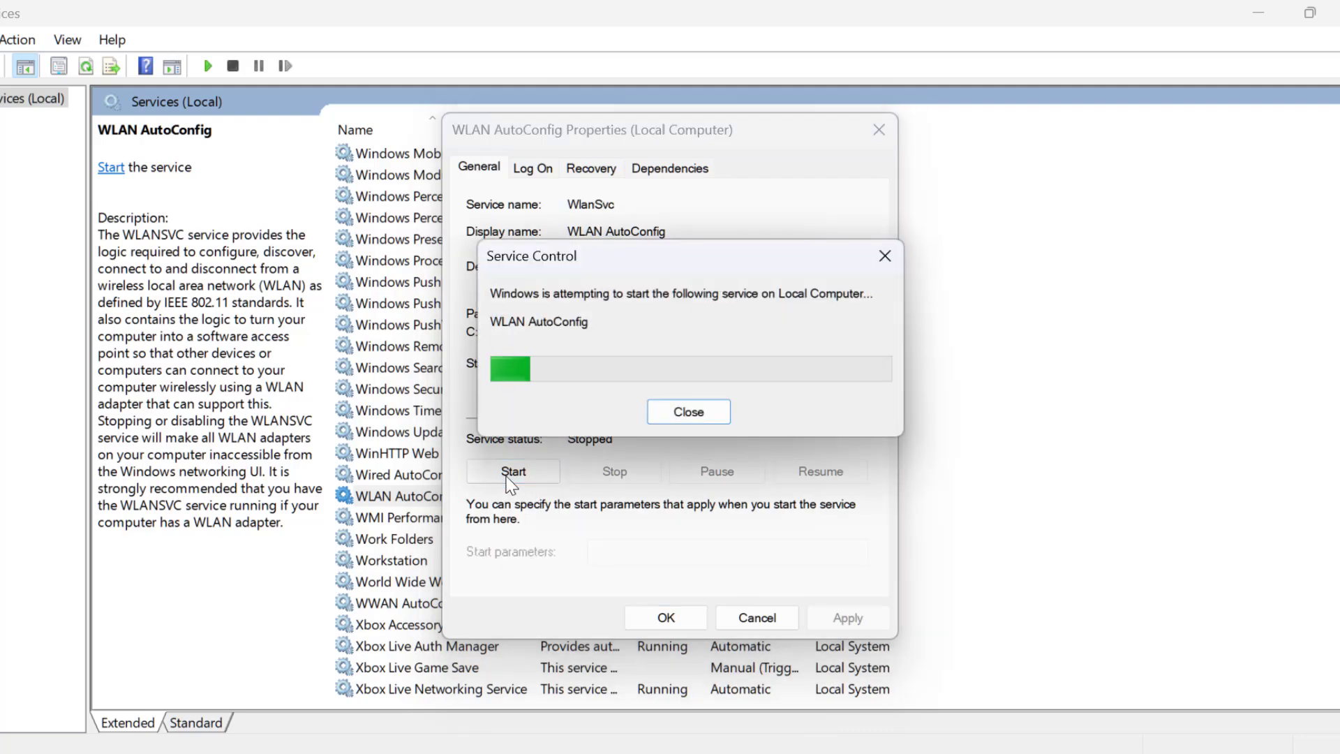
left_click(698, 618)
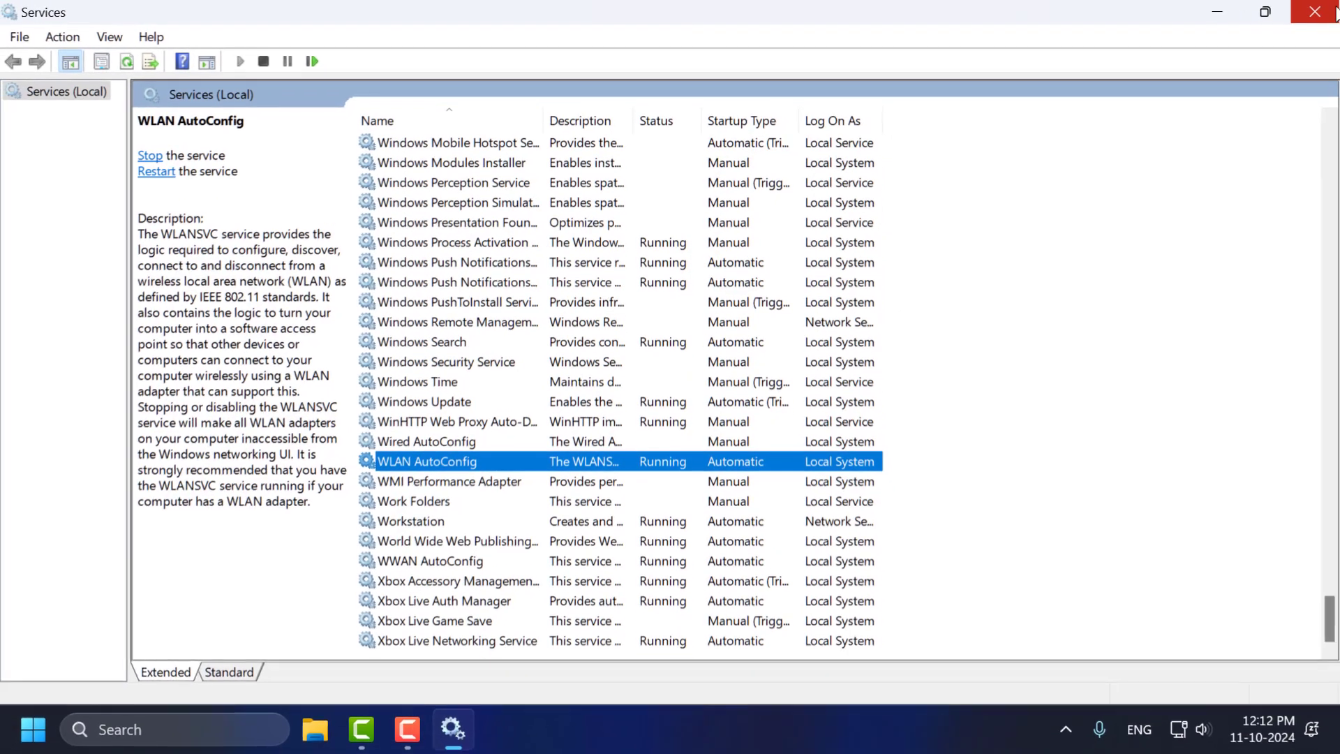
left_click(1337, 9)
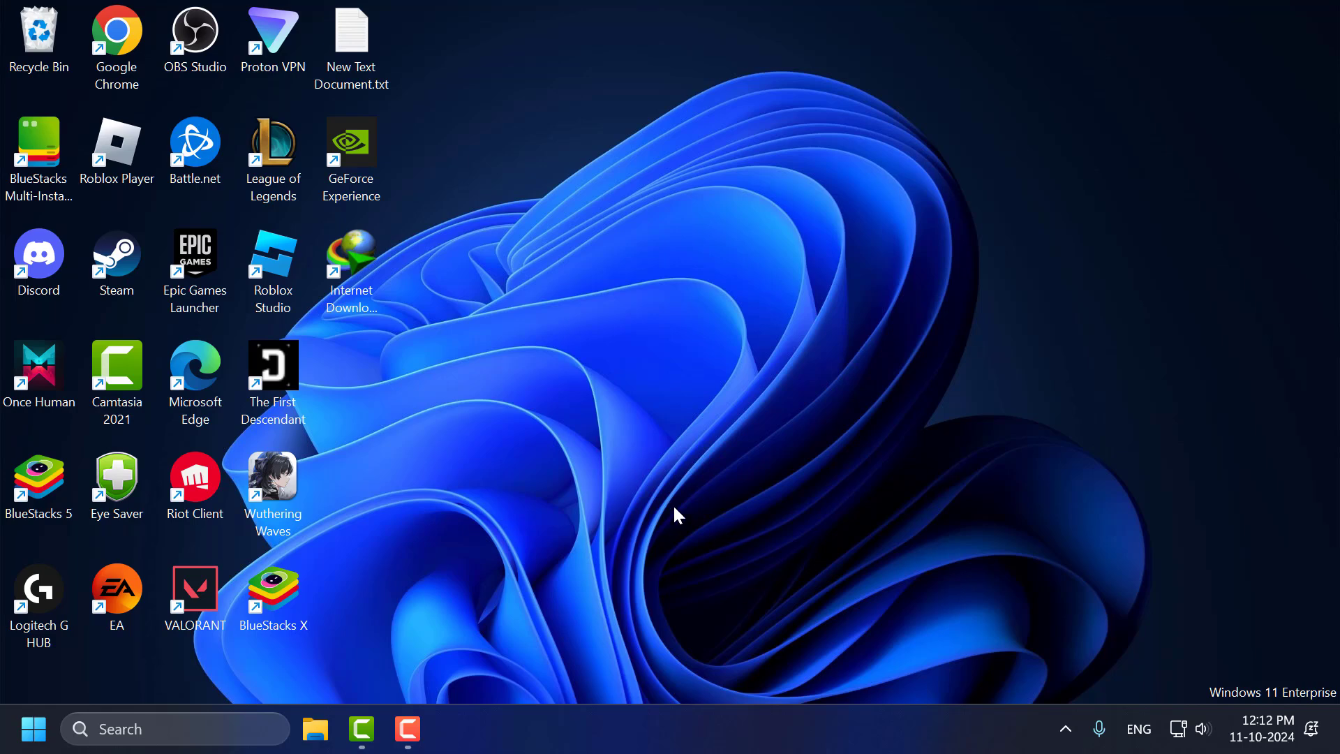
Step: Open Control Panel and show its items as Large icons
left_click(195, 723)
type("control Panel")
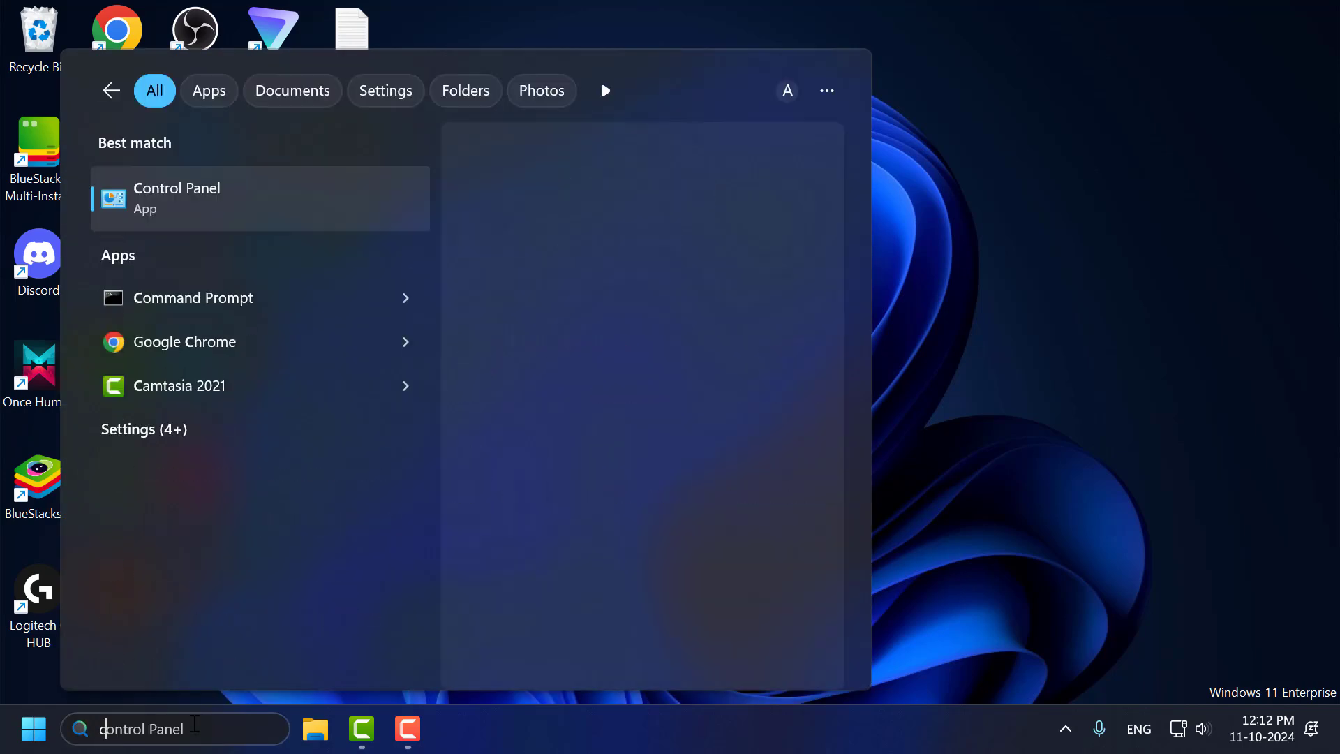
left_click(211, 221)
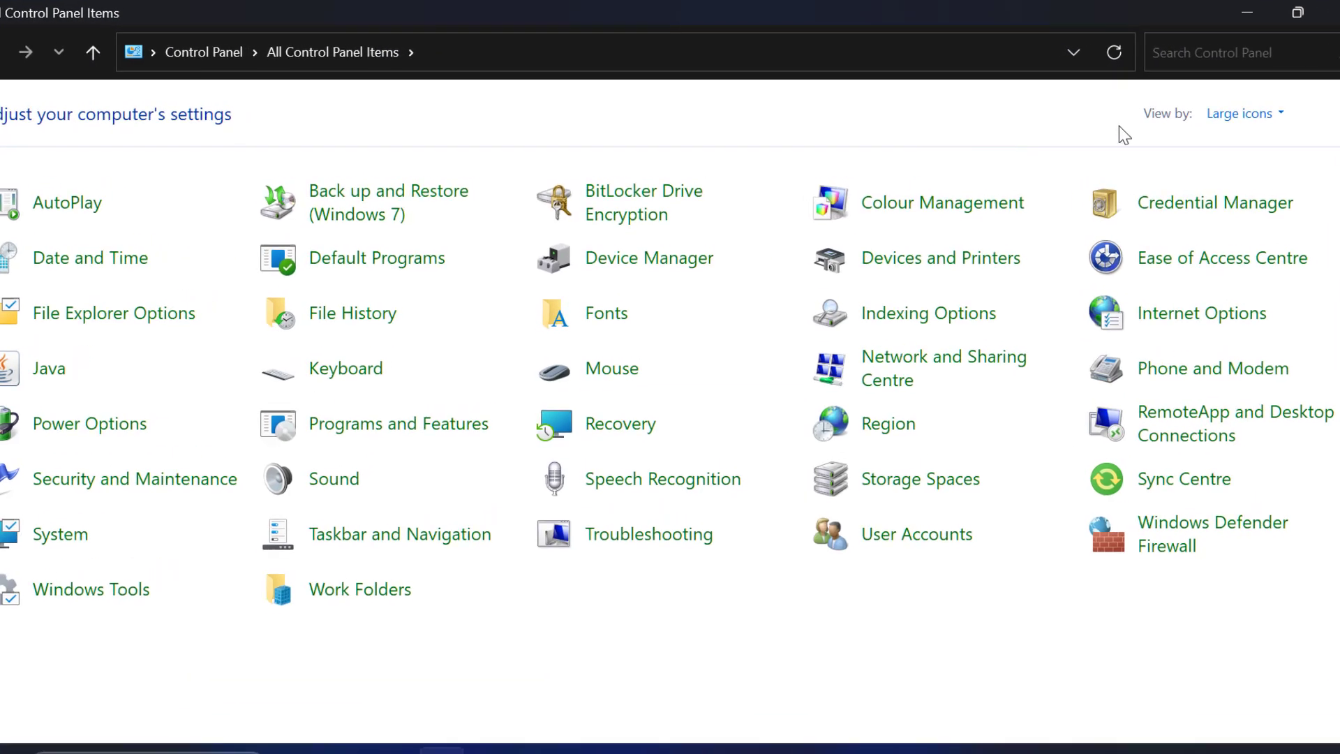
left_click(1211, 105)
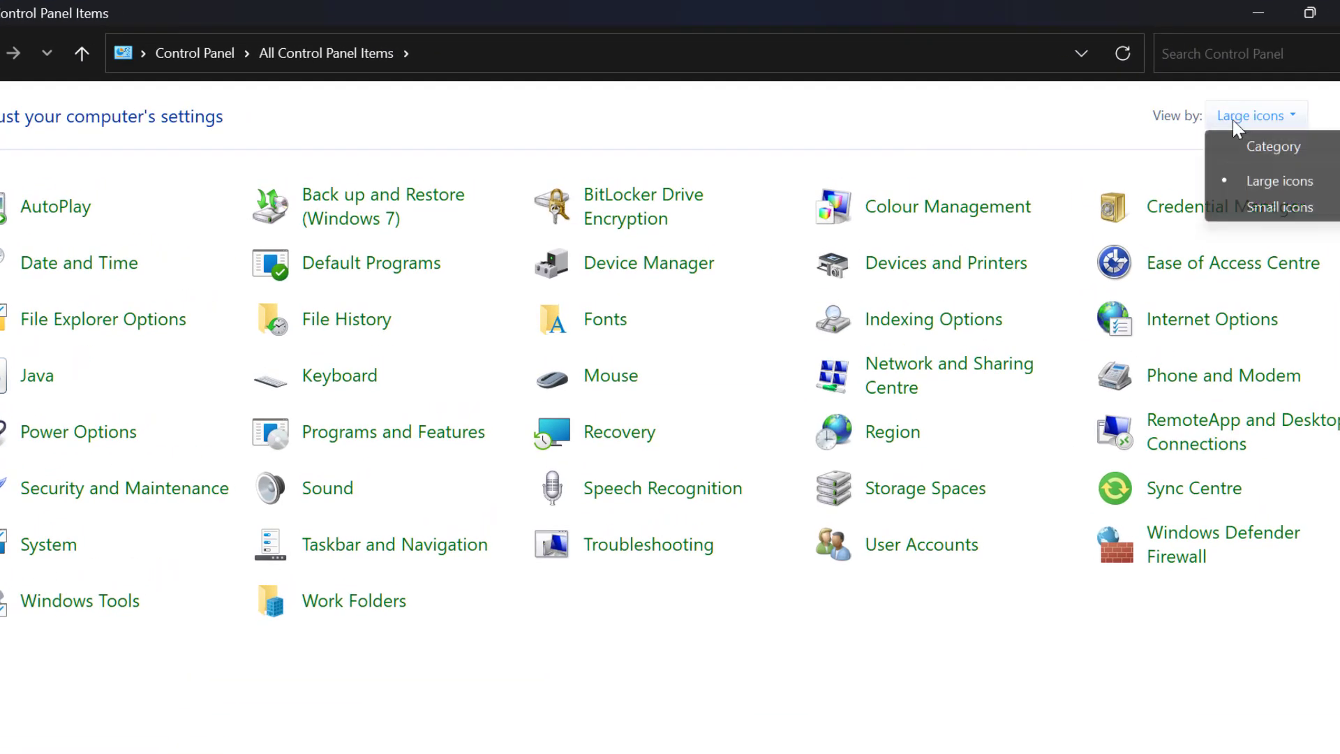
left_click(1304, 188)
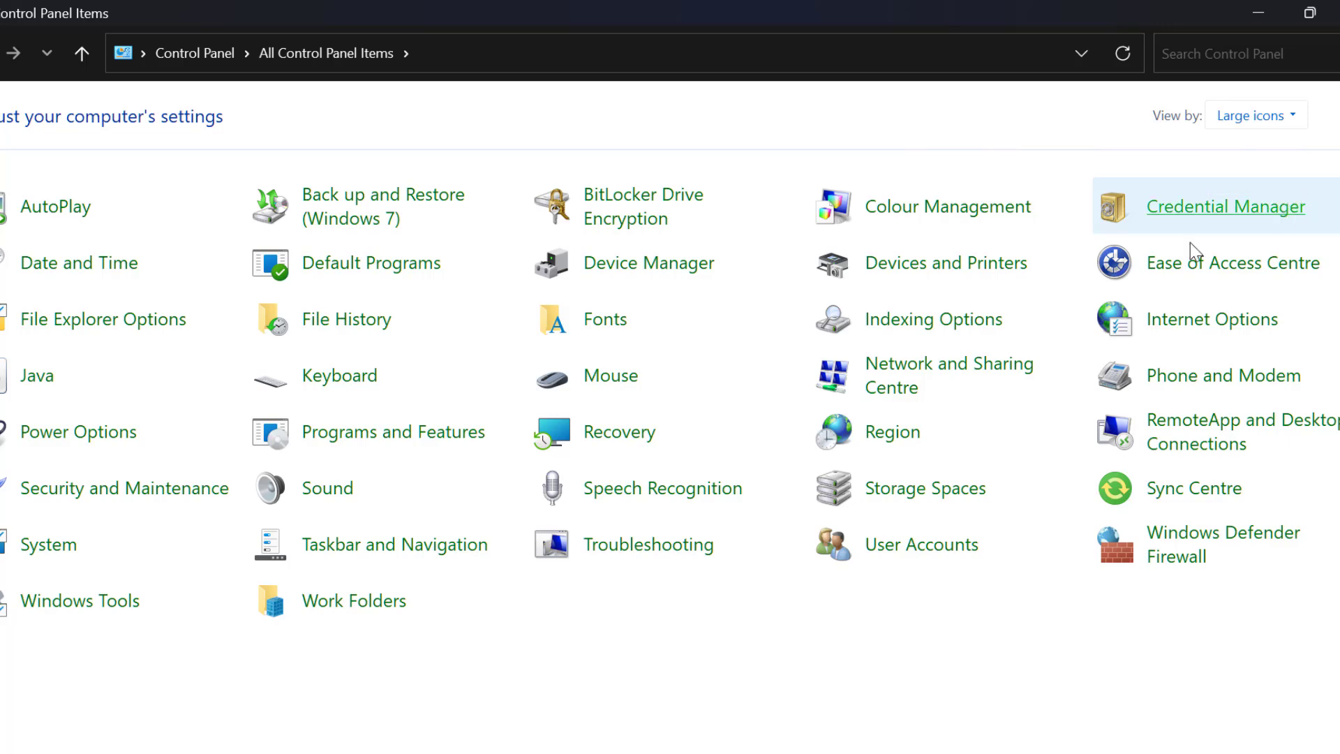
Step: Open the High performance power plan's settings and set both turning off the display and putting the computer to sleep to Never
left_click(64, 438)
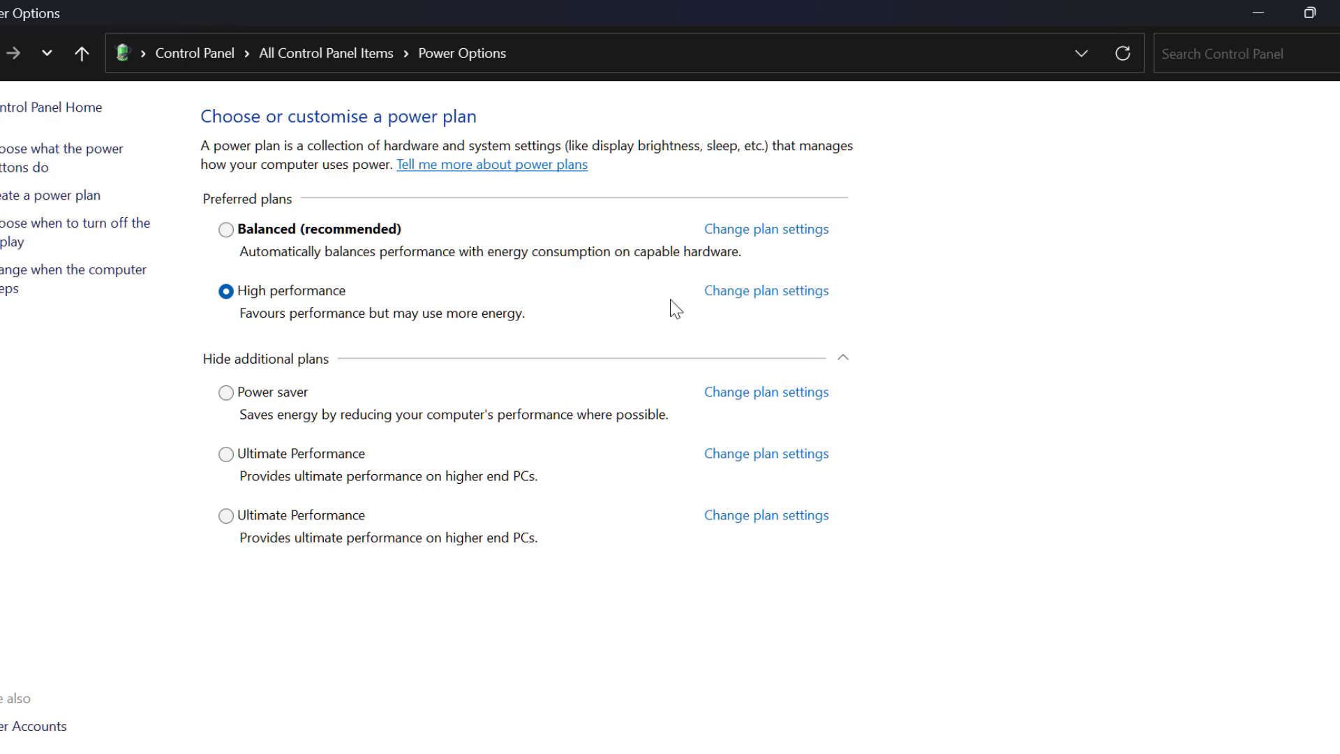
left_click(772, 299)
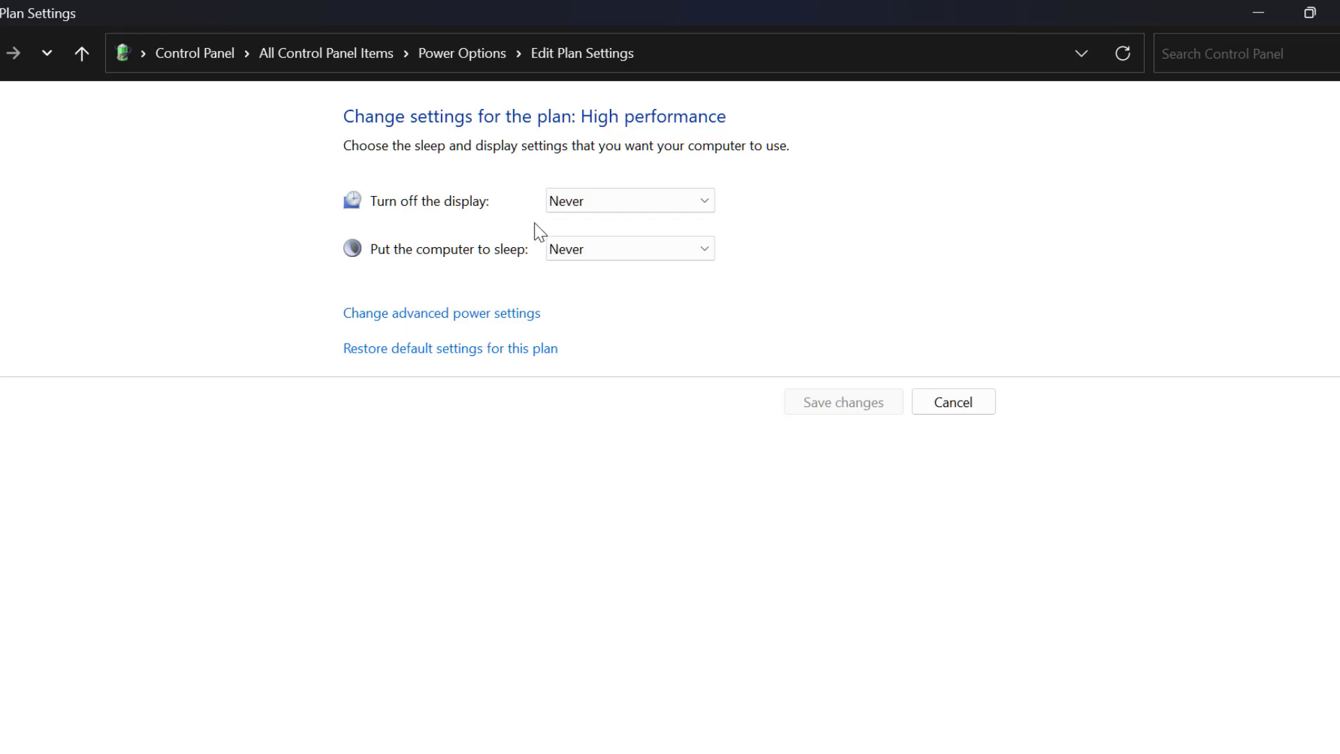
left_click(600, 203)
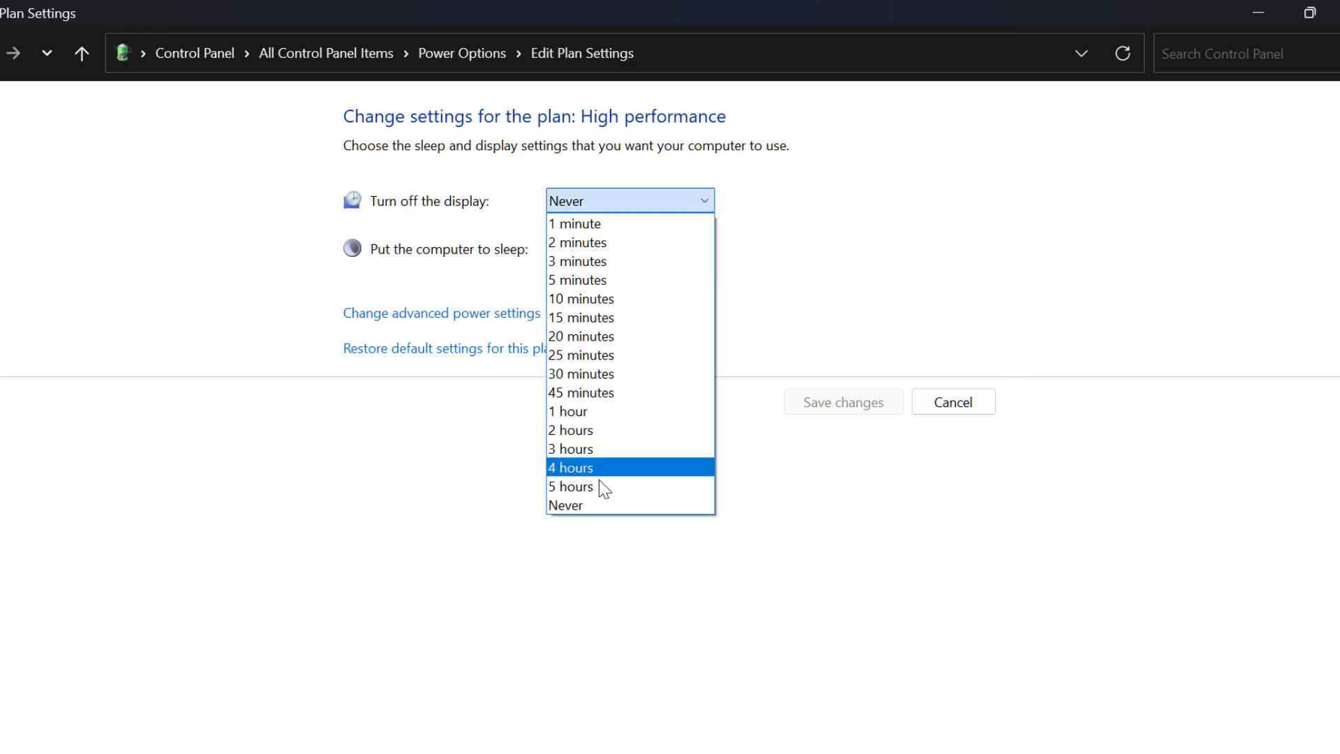
left_click(586, 505)
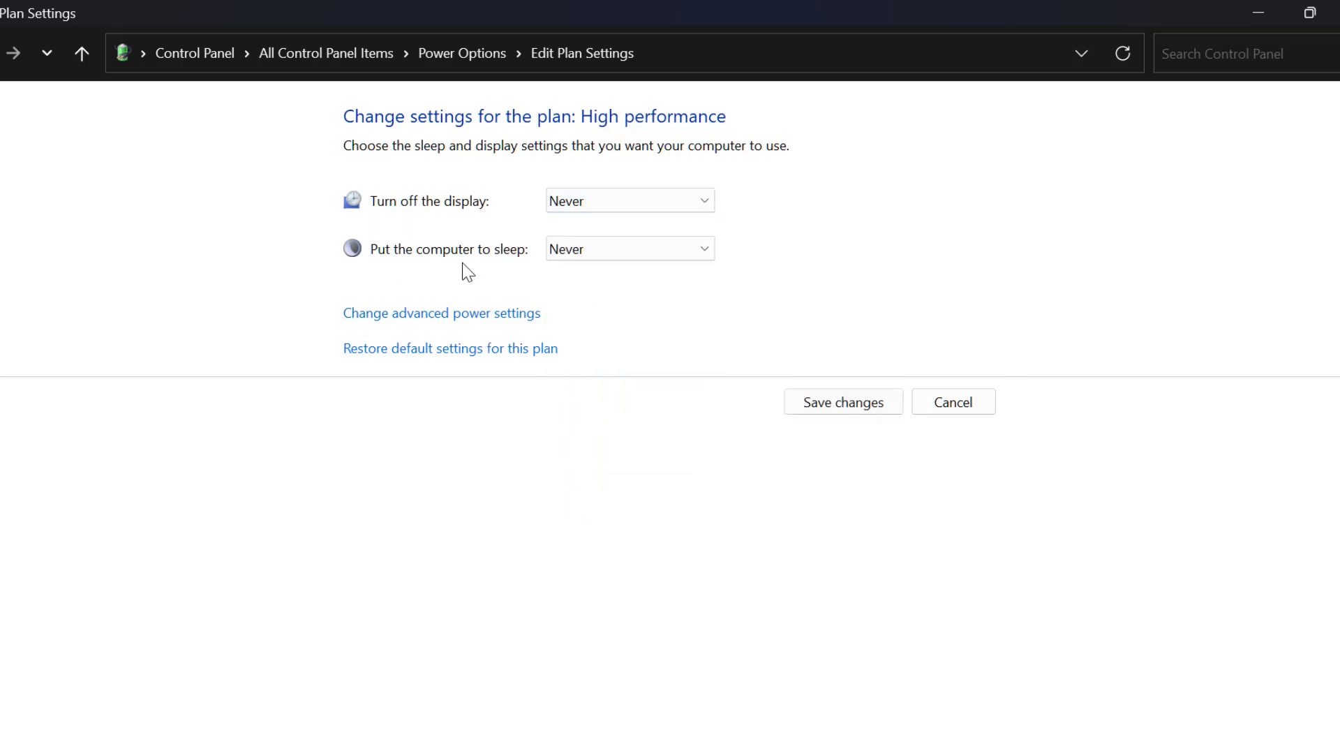
left_click(600, 249)
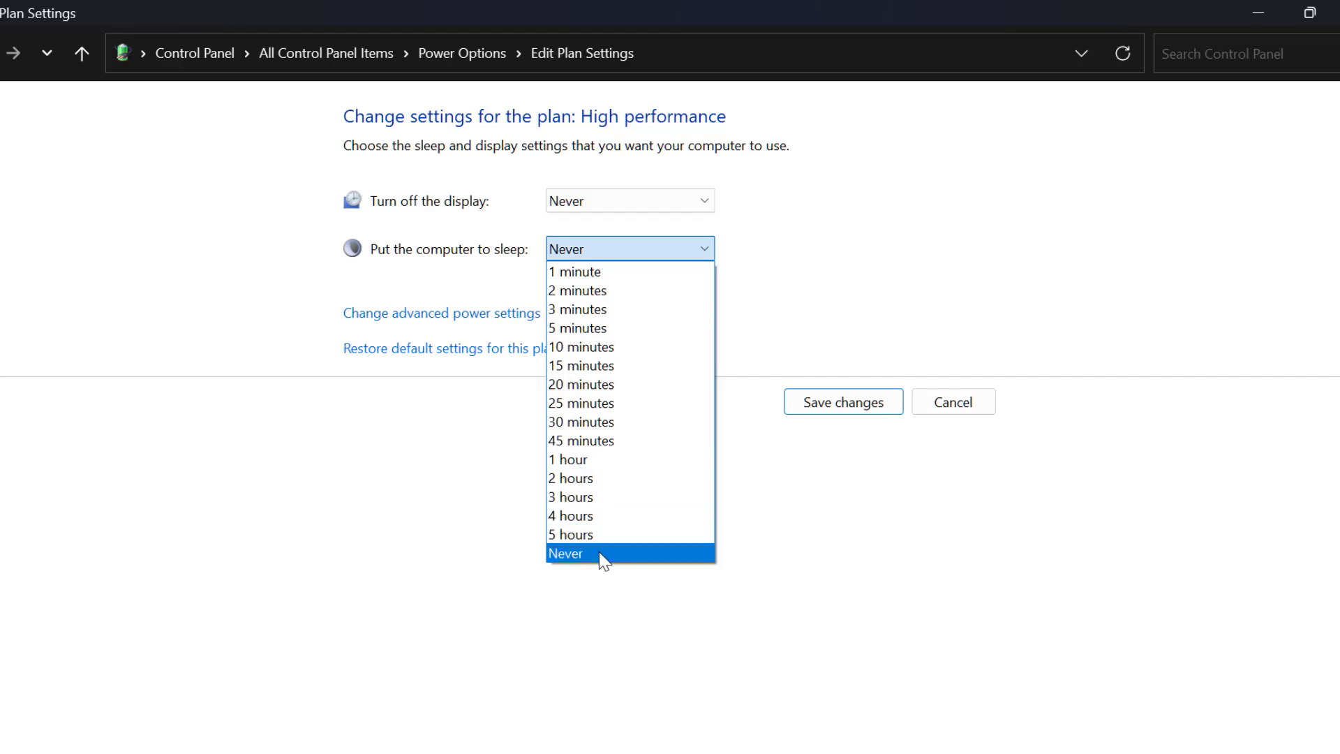
left_click(599, 553)
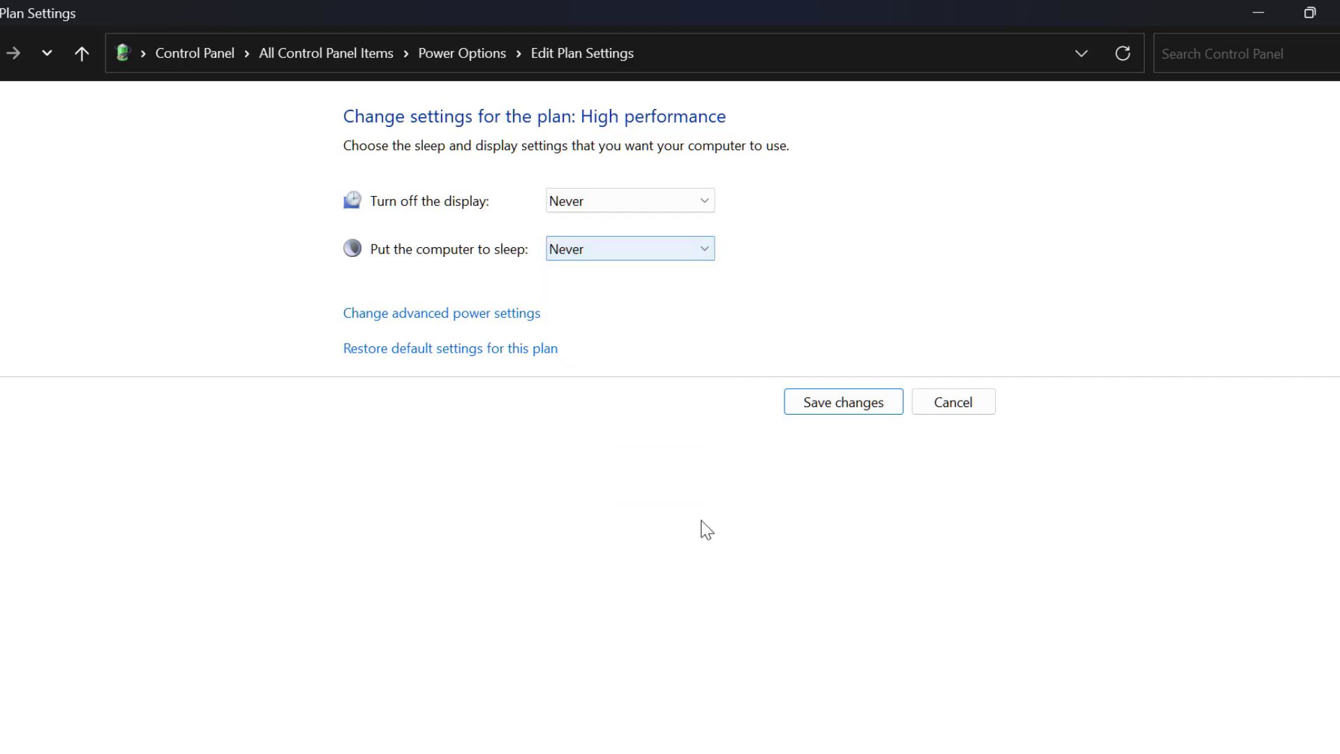
Step: In the advanced power settings, apply Maximum Performance as the wireless adapter's Power Saving Mode, save the plan changes and close Power Options
left_click(495, 314)
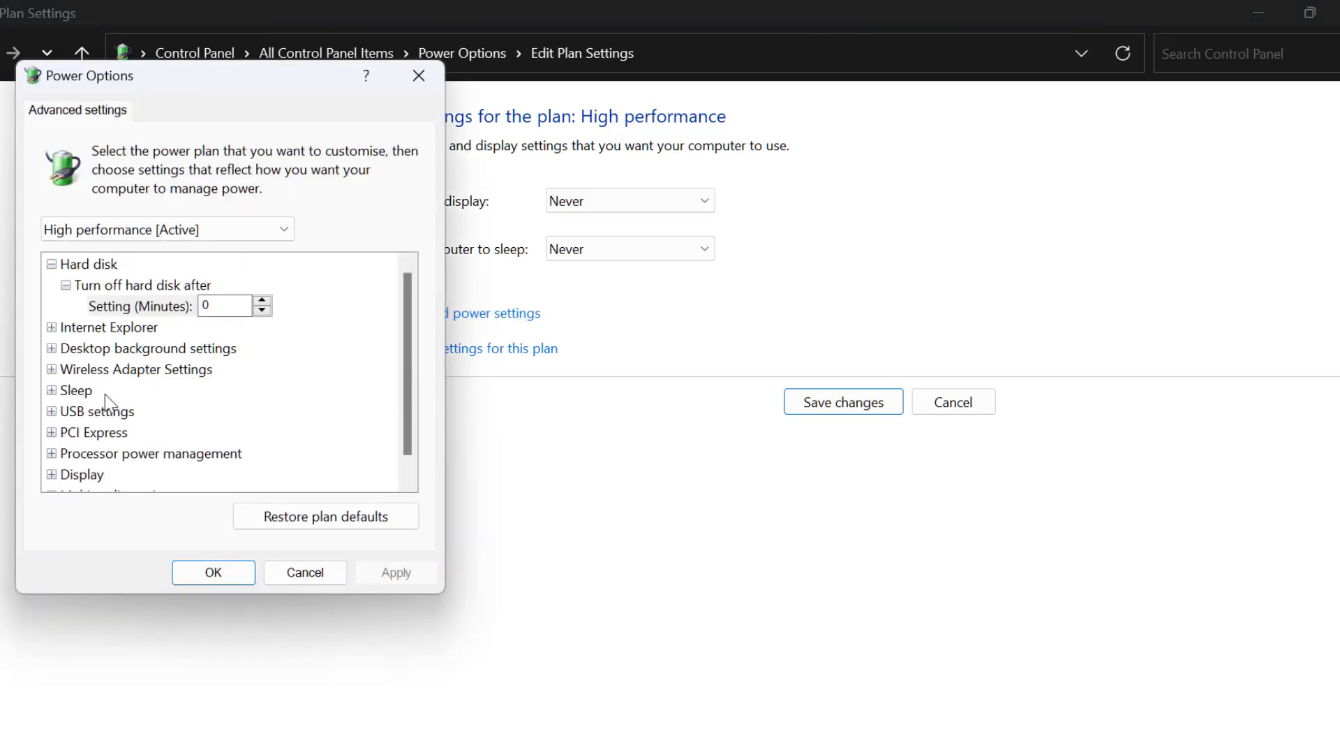
left_click(52, 369)
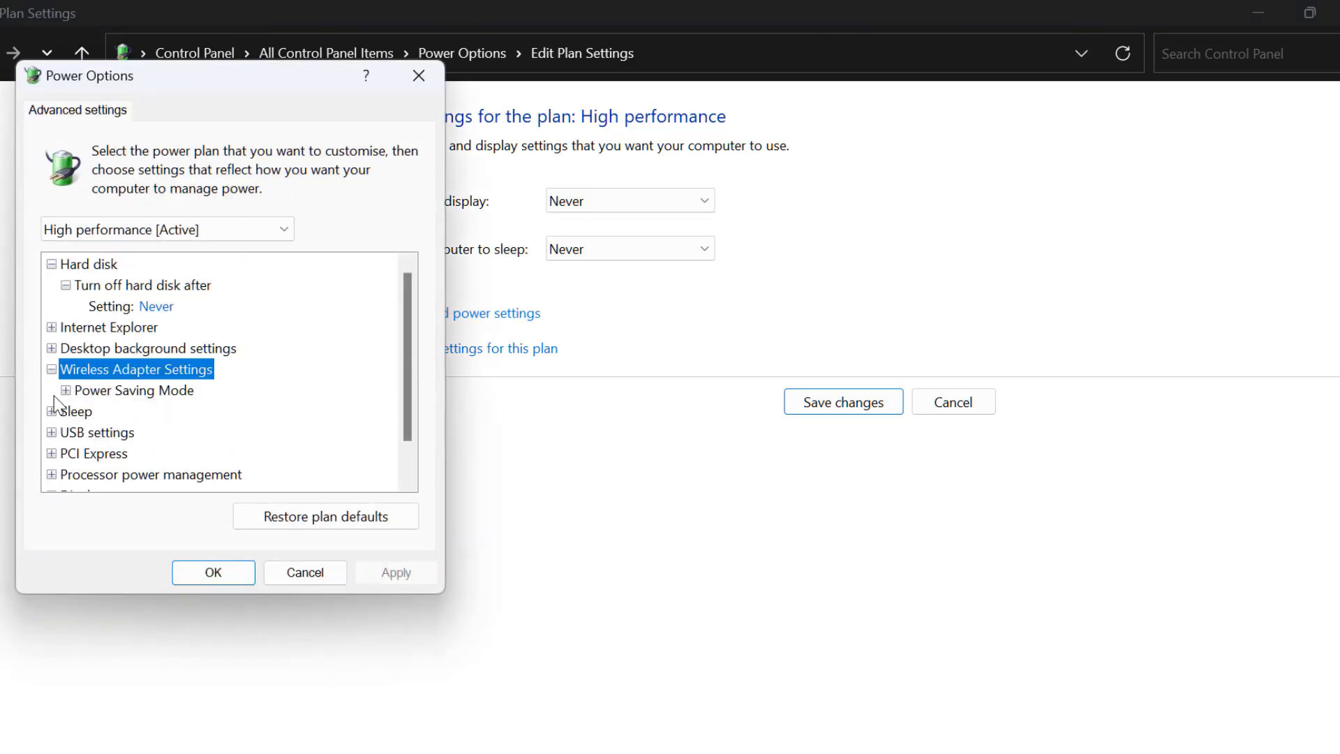
left_click(66, 391)
left_click(105, 390)
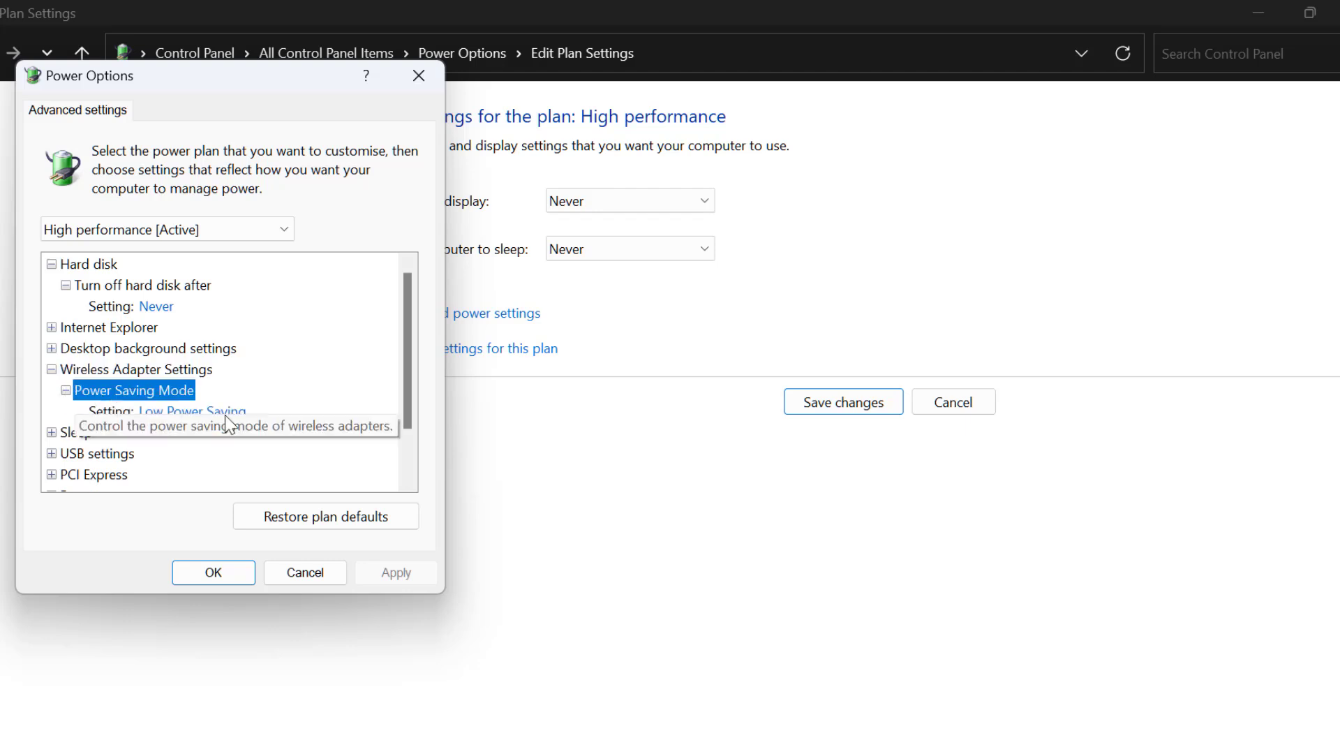
left_click(126, 417)
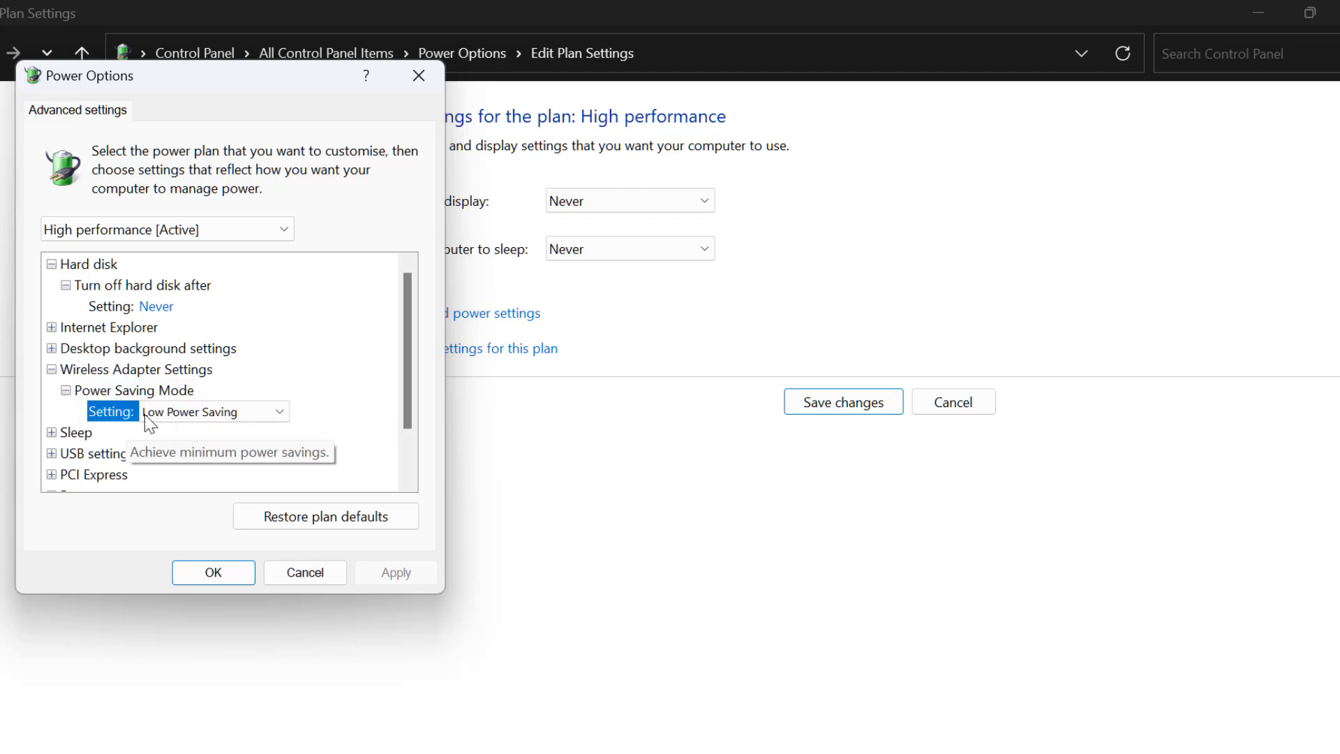
left_click(244, 413)
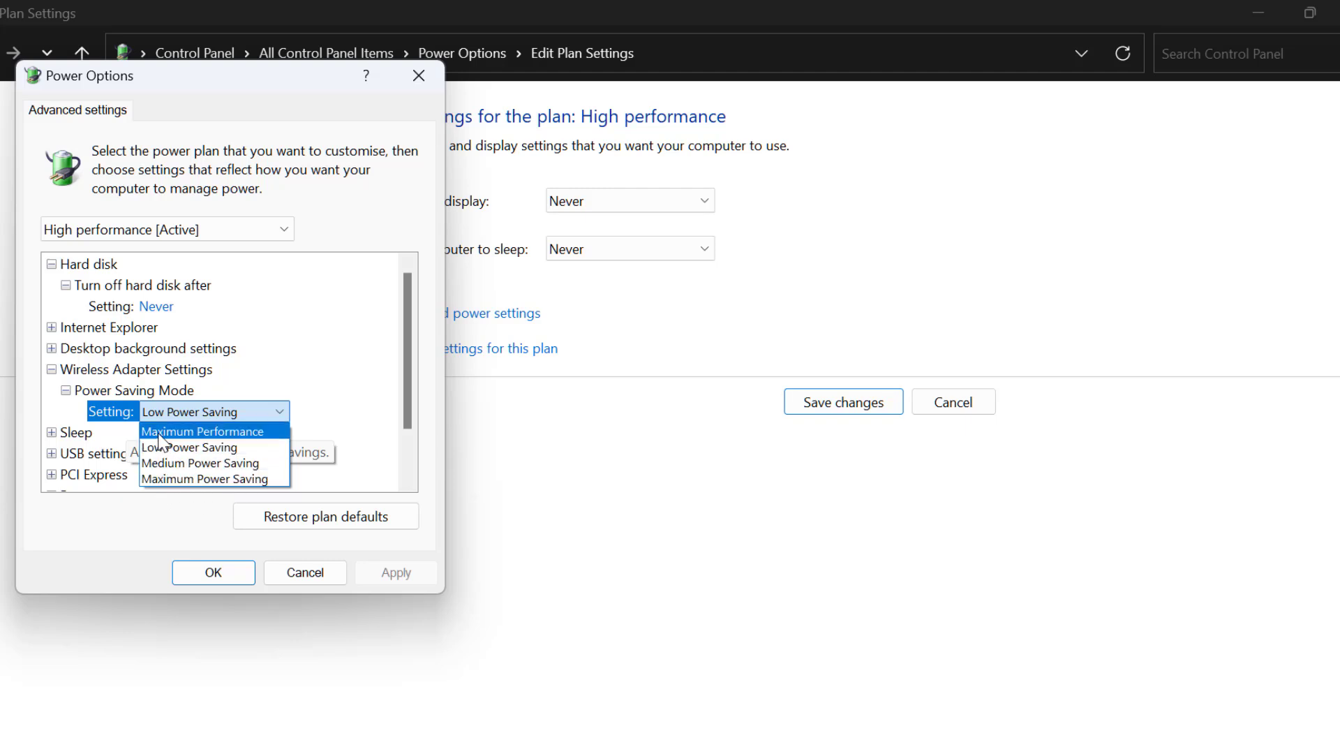
left_click(196, 433)
left_click(409, 575)
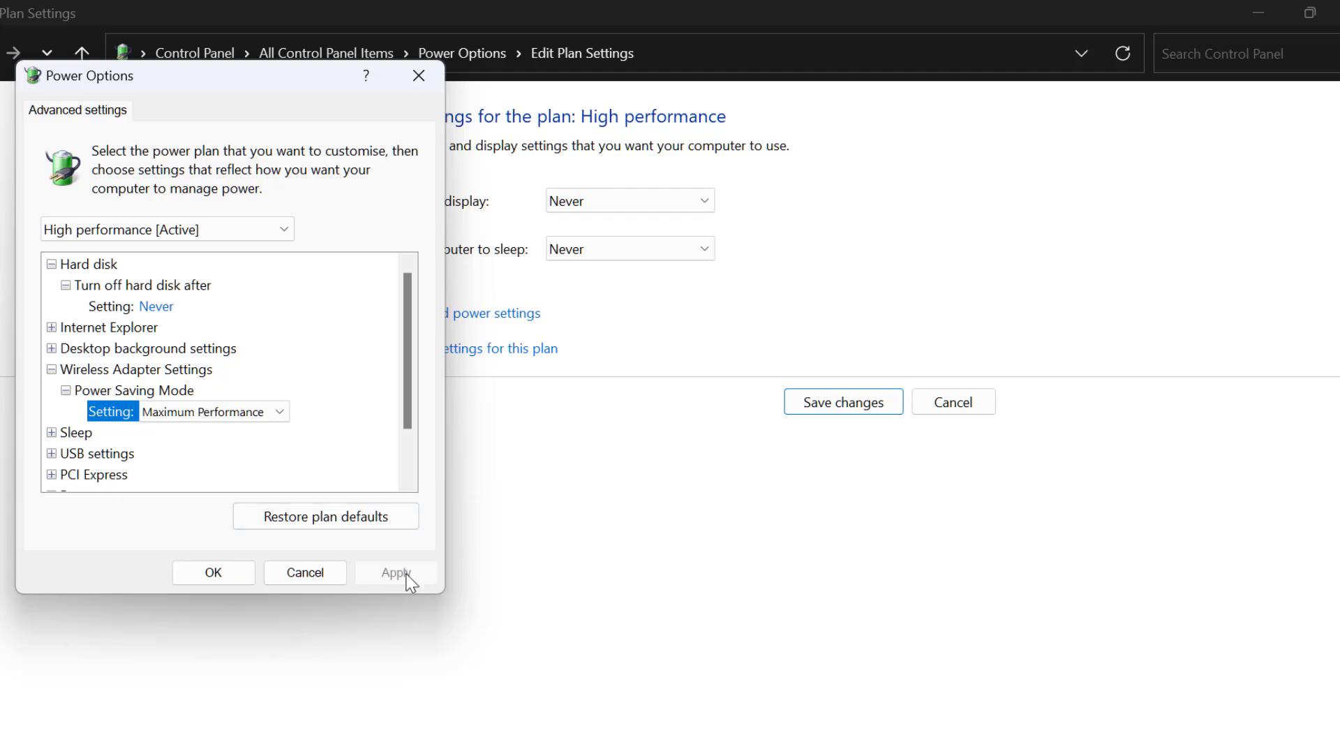
left_click(234, 571)
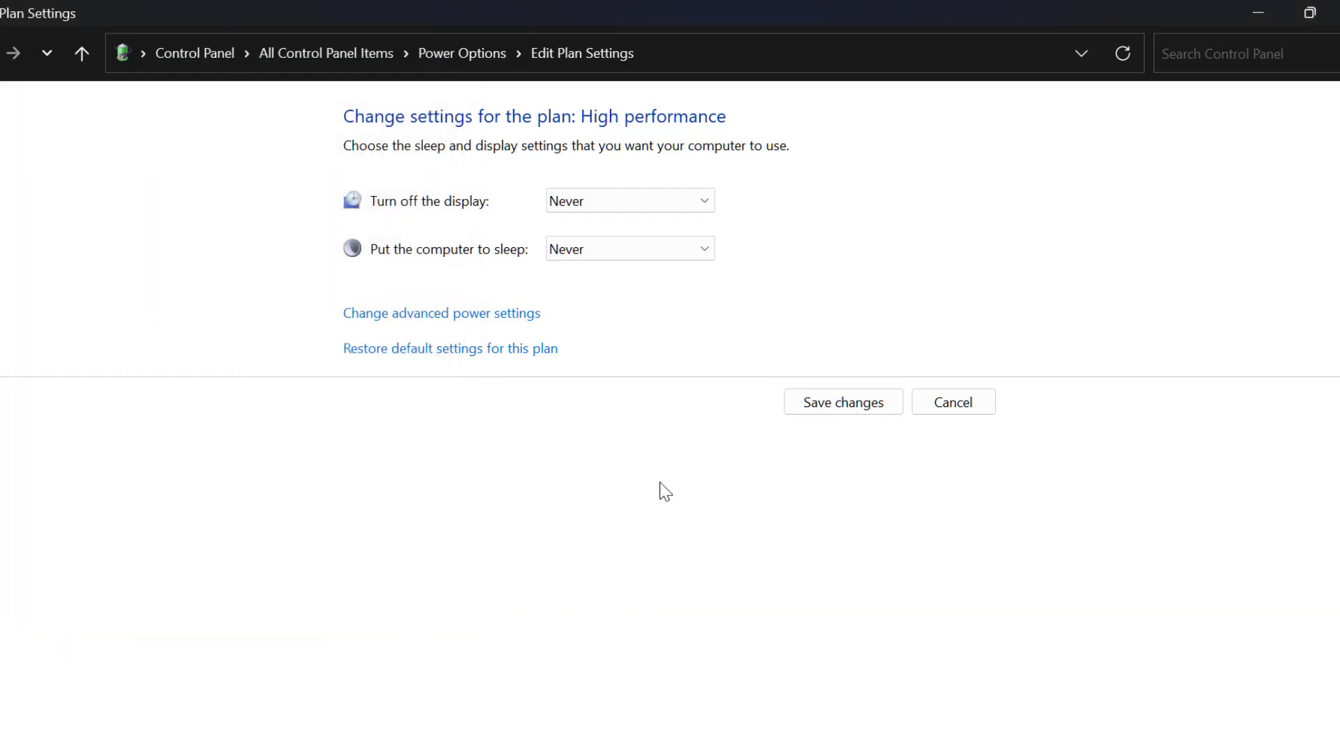
left_click(845, 408)
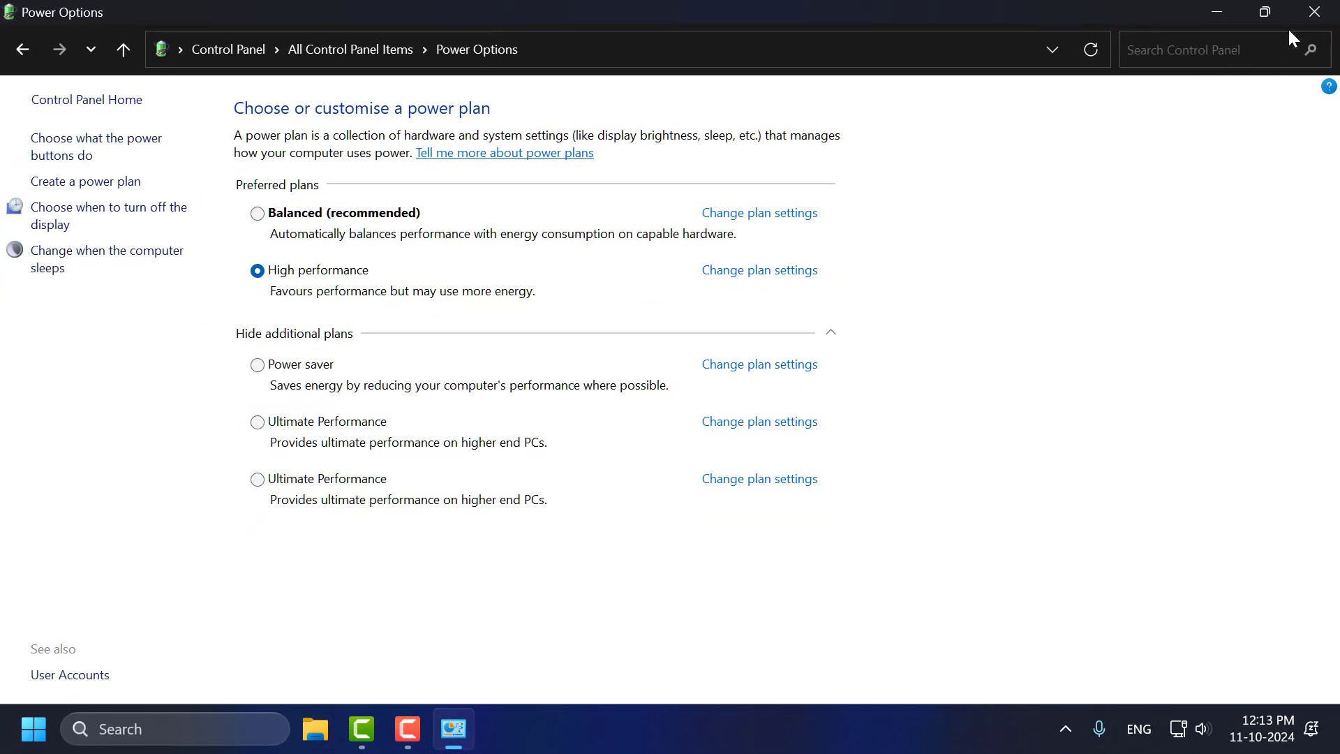
left_click(1314, 12)
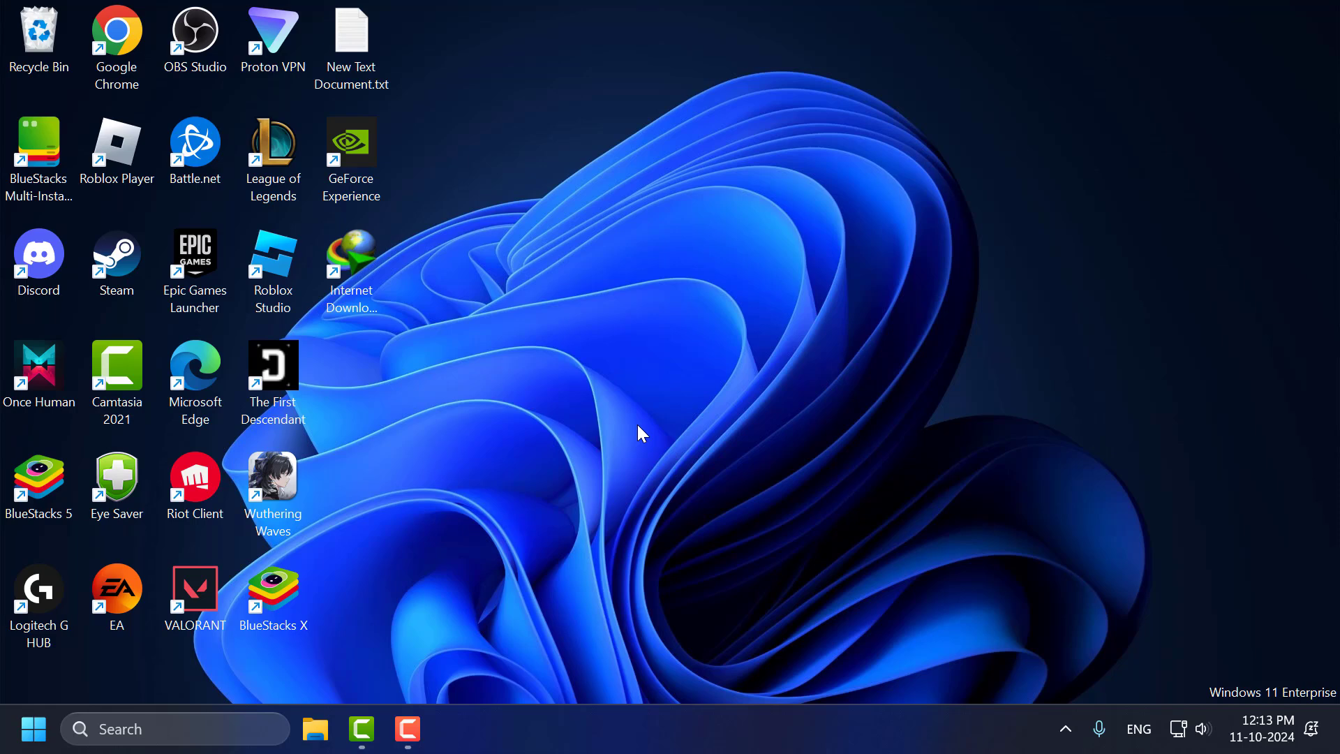
Step: Open Windows' network connections and bring up the Internet Protocol Version 4 (TCP/IPv4) properties of the WiFi adapter
left_click(153, 739)
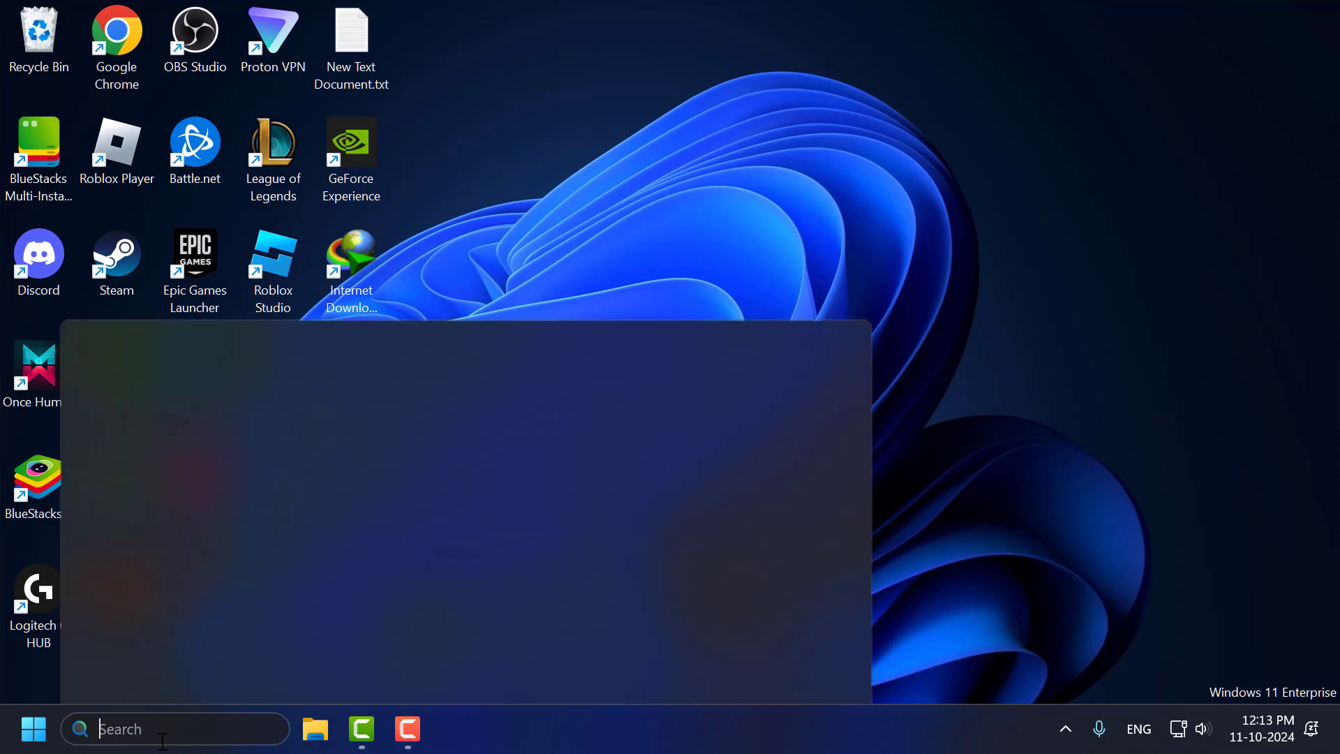
type("view")
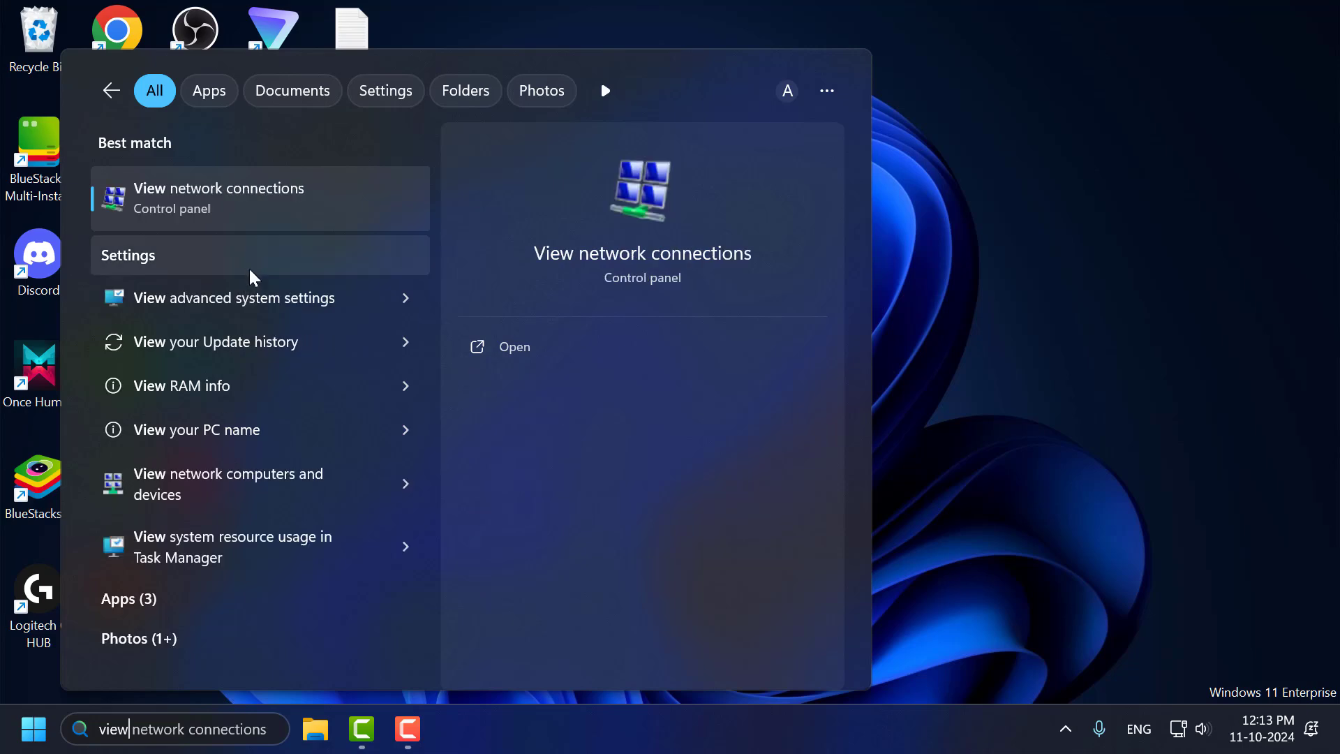
left_click(320, 203)
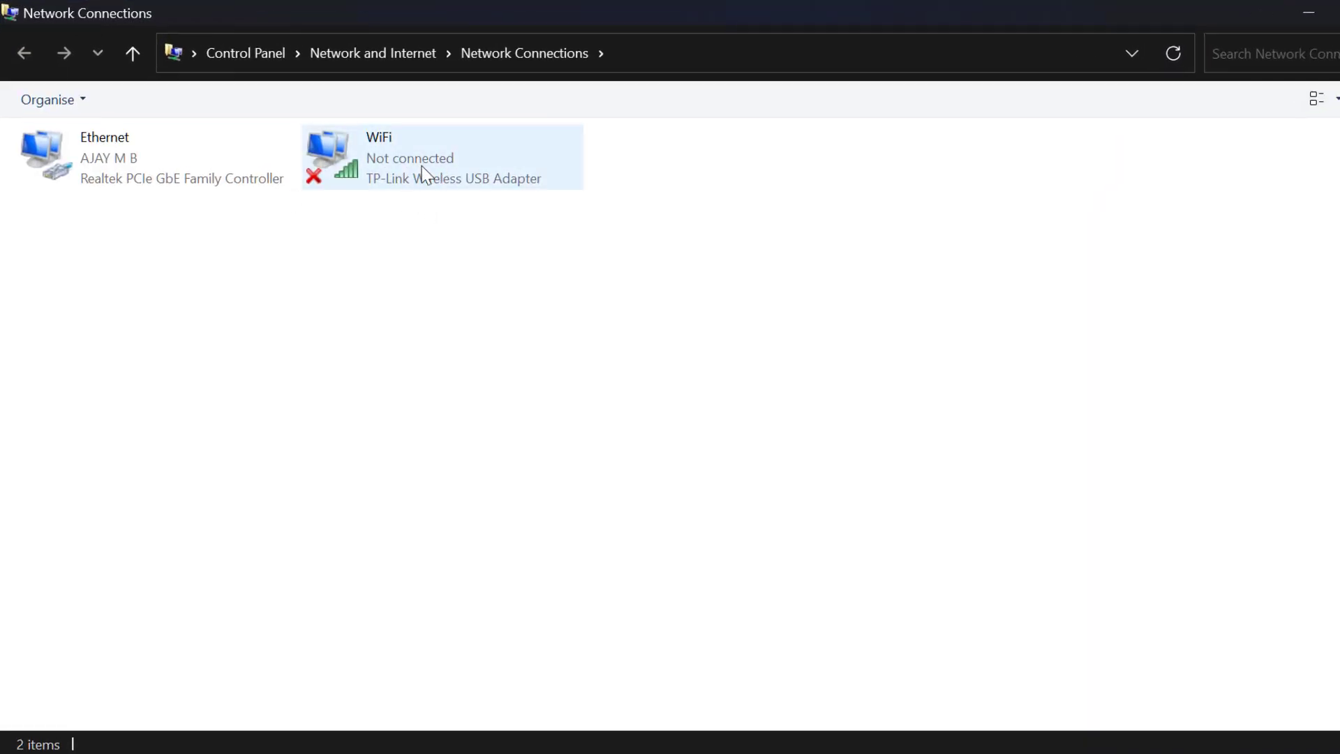
right_click(423, 169)
left_click(466, 406)
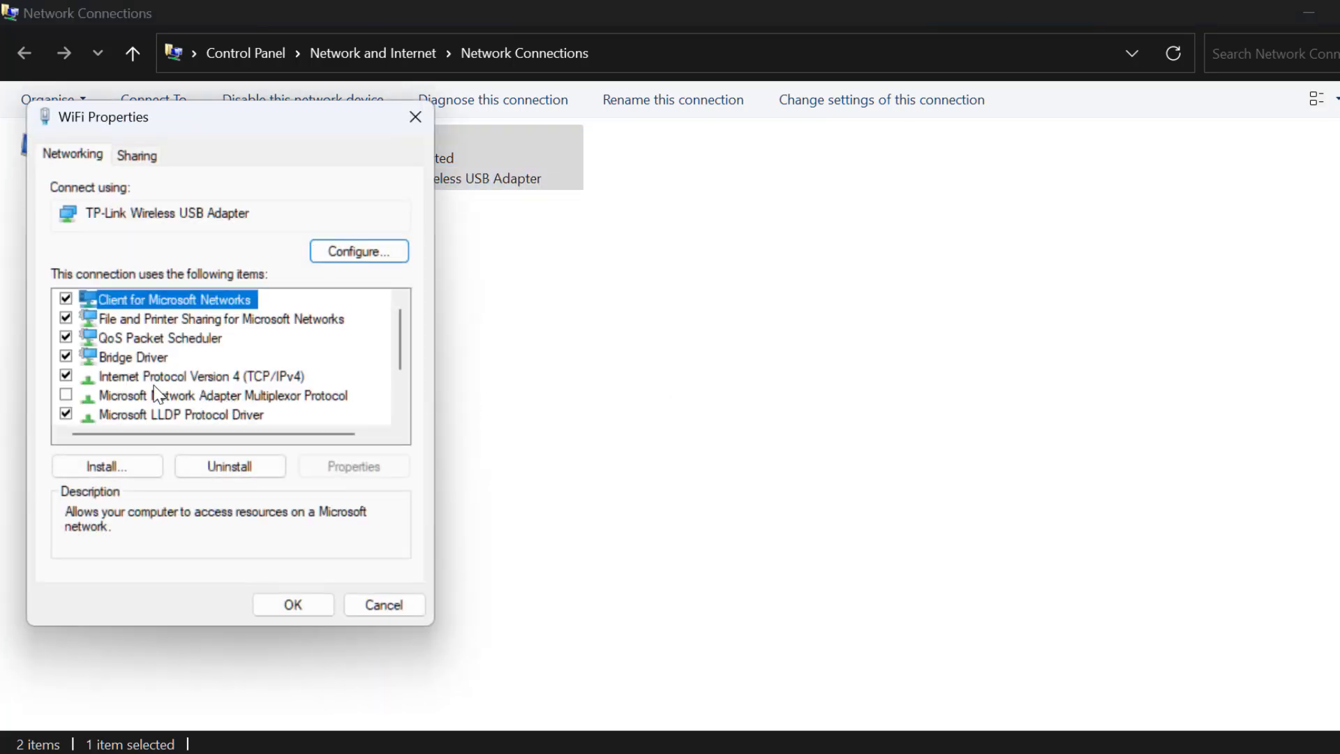
left_click(227, 378)
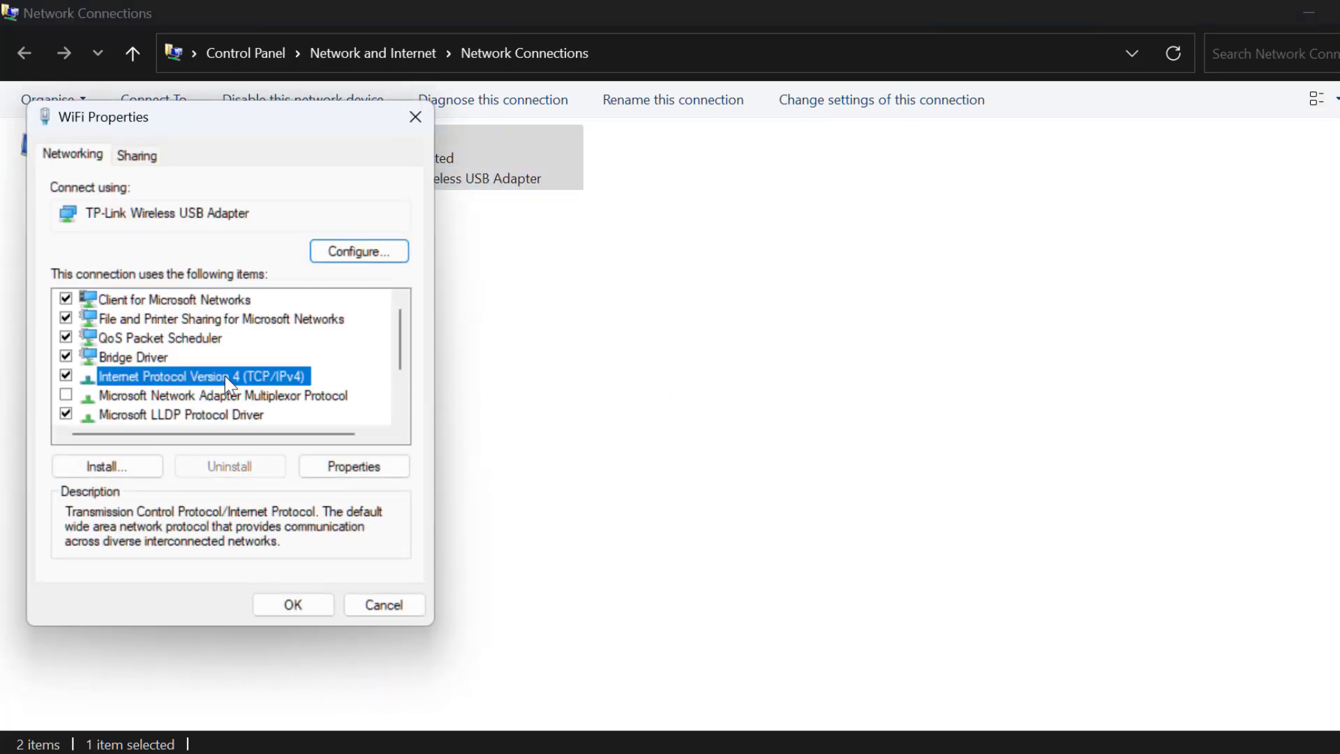
left_click(354, 466)
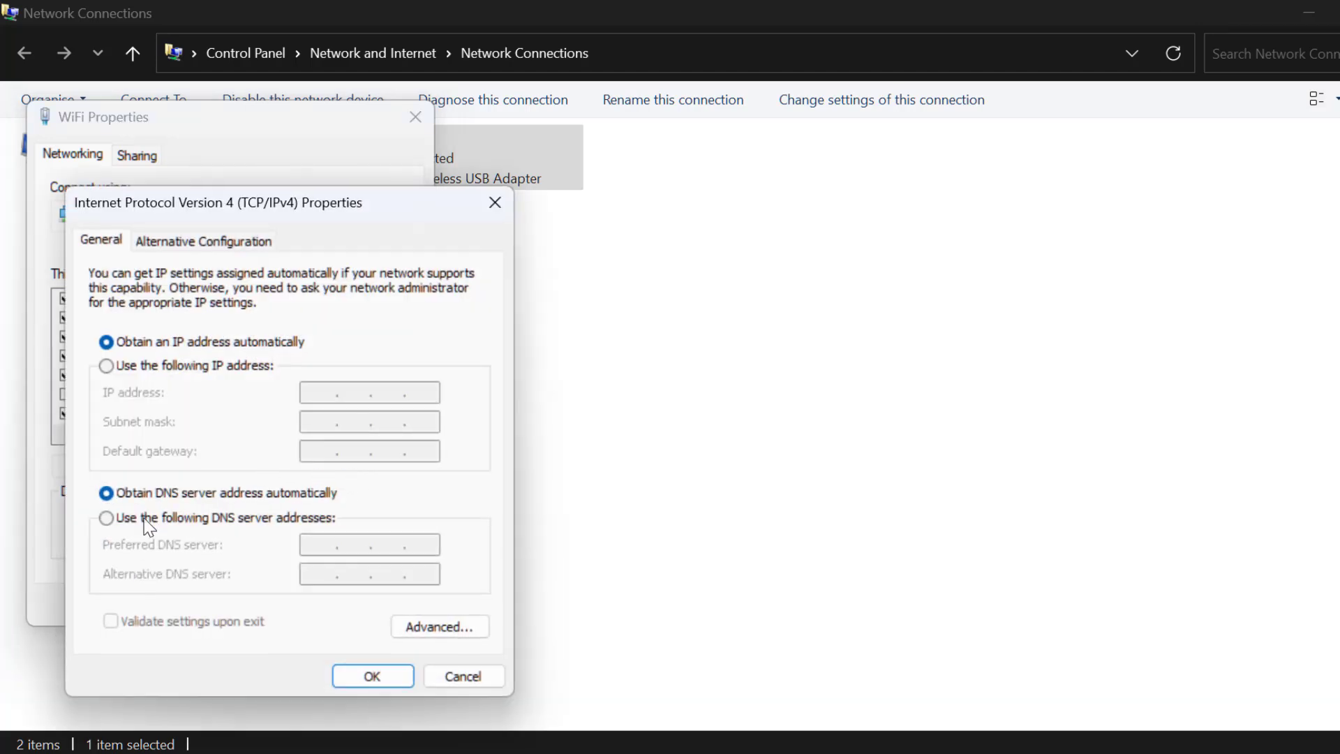
Step: Set the preferred DNS server to 8.8.8.8 and the alternative to 8.8.4.4, confirm, and close the WiFi properties and Network Connections
left_click(106, 519)
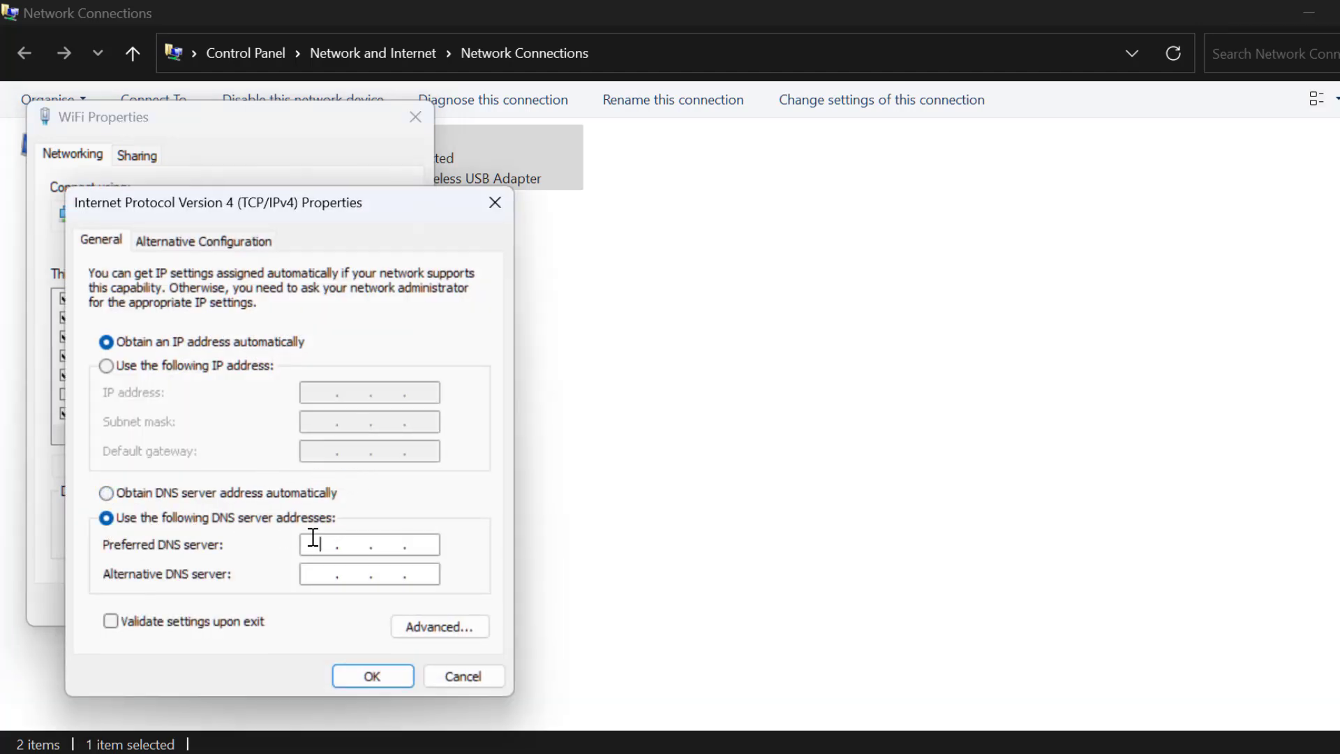
type("8.8.8.8")
left_click(348, 575)
type("8.8")
type("4")
type("4")
left_click(342, 677)
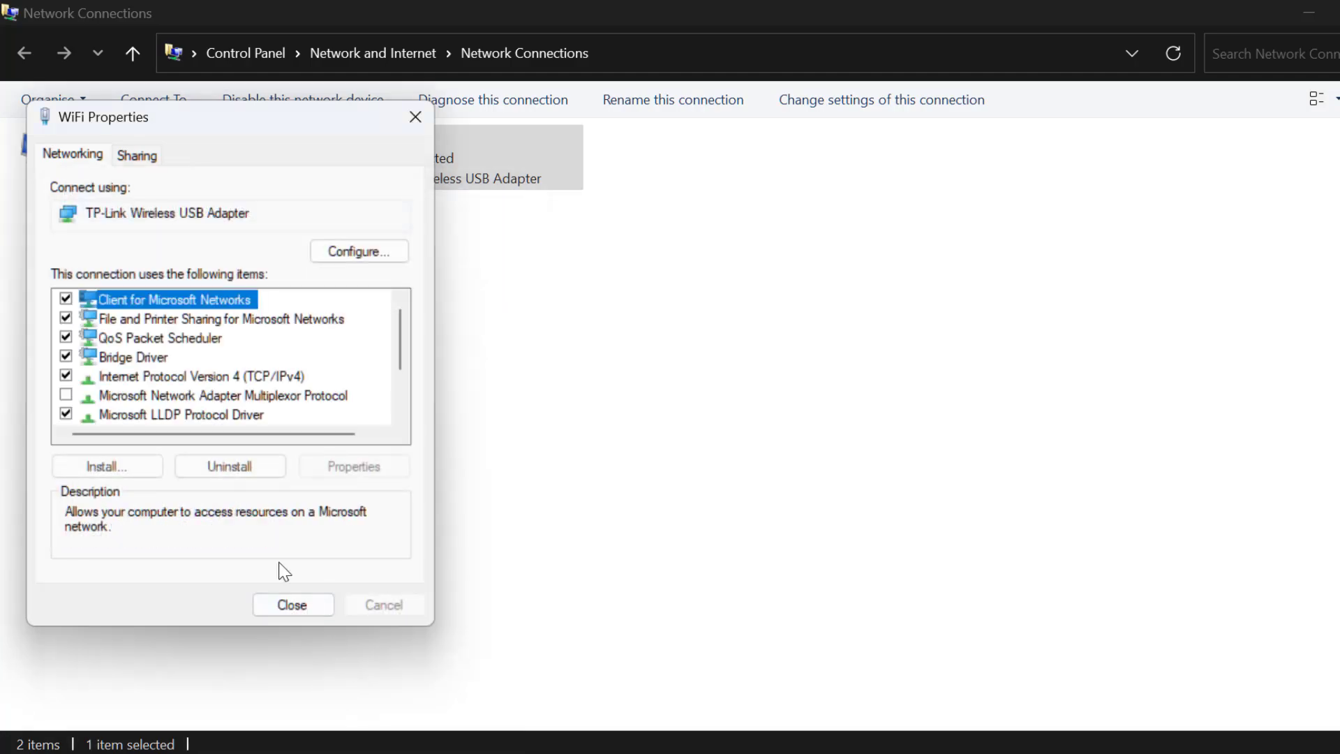
left_click(293, 605)
key("alt+F4")
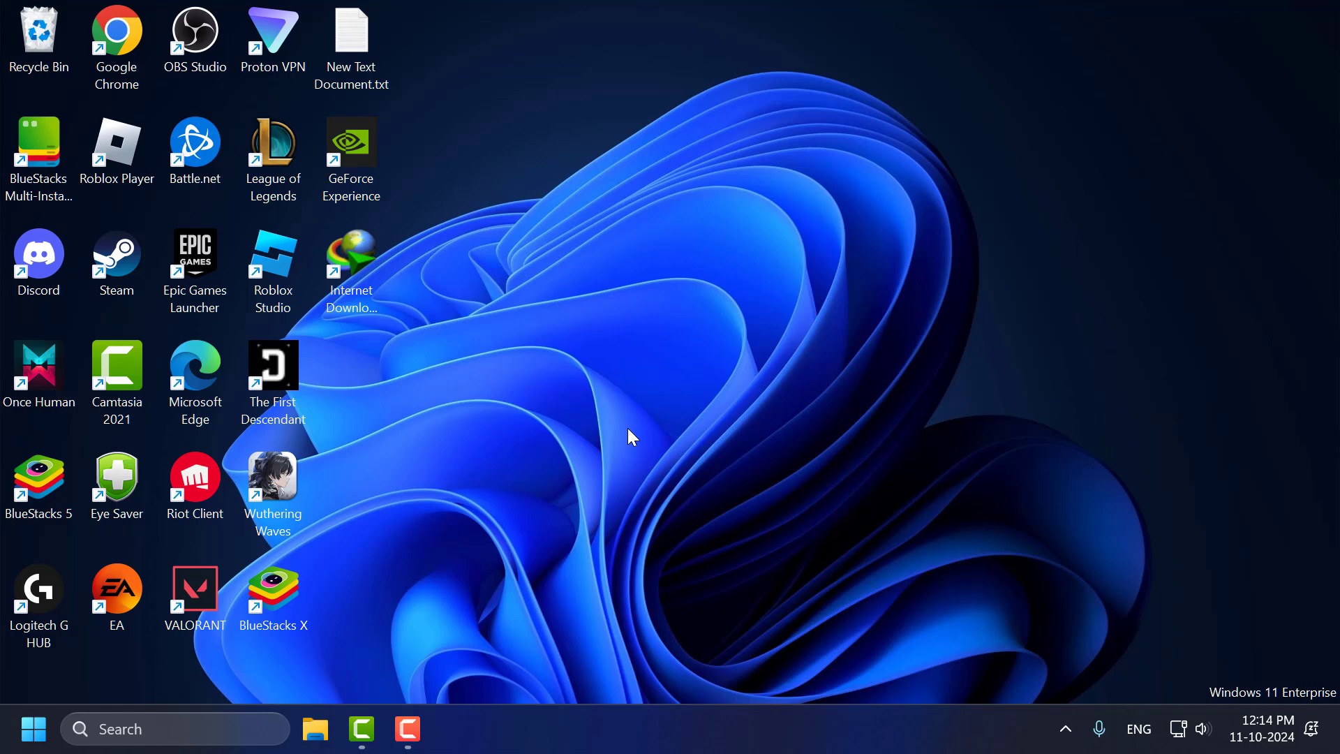
Step: Open Windows Settings and go to the Ethernet page under Network & internet
left_click(253, 720)
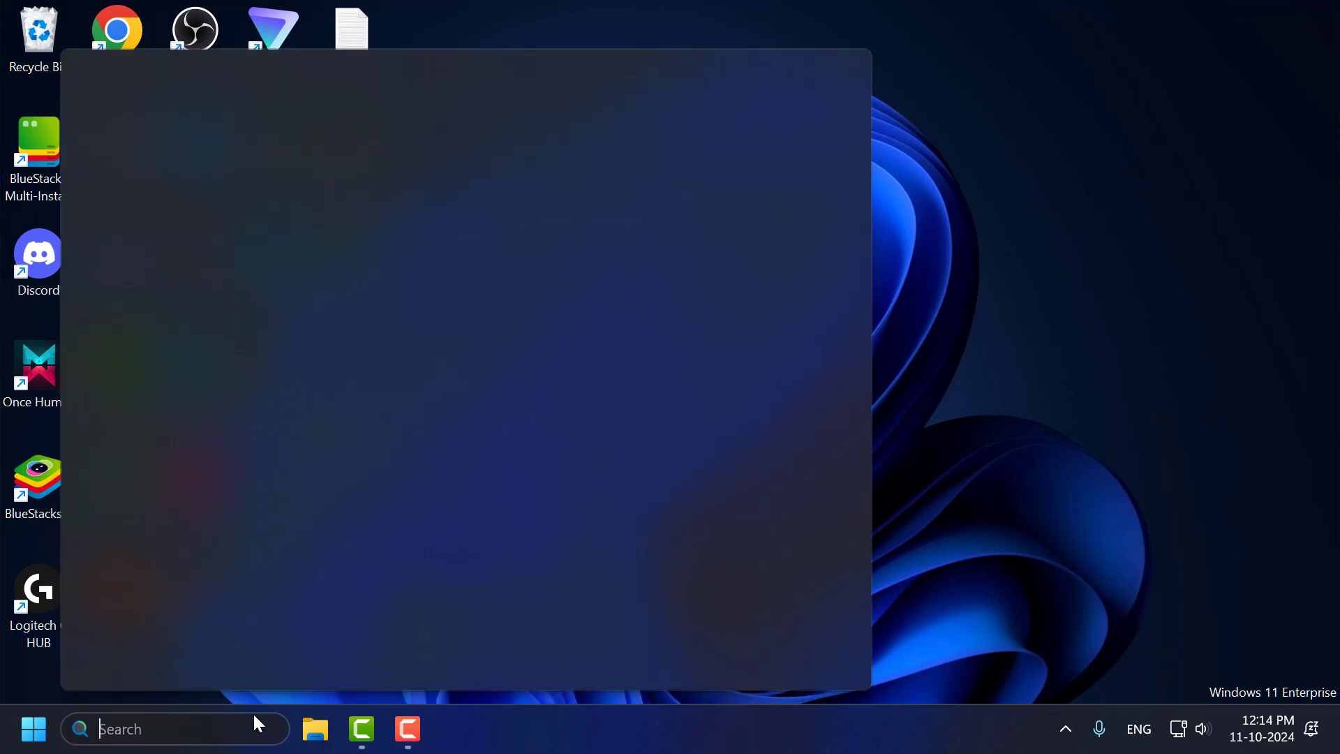
type("services")
key("BackSpace")
key("BackSpace")
key("BackSpace")
key("BackSpace")
key("BackSpace")
key("BackSpace")
type("ttings")
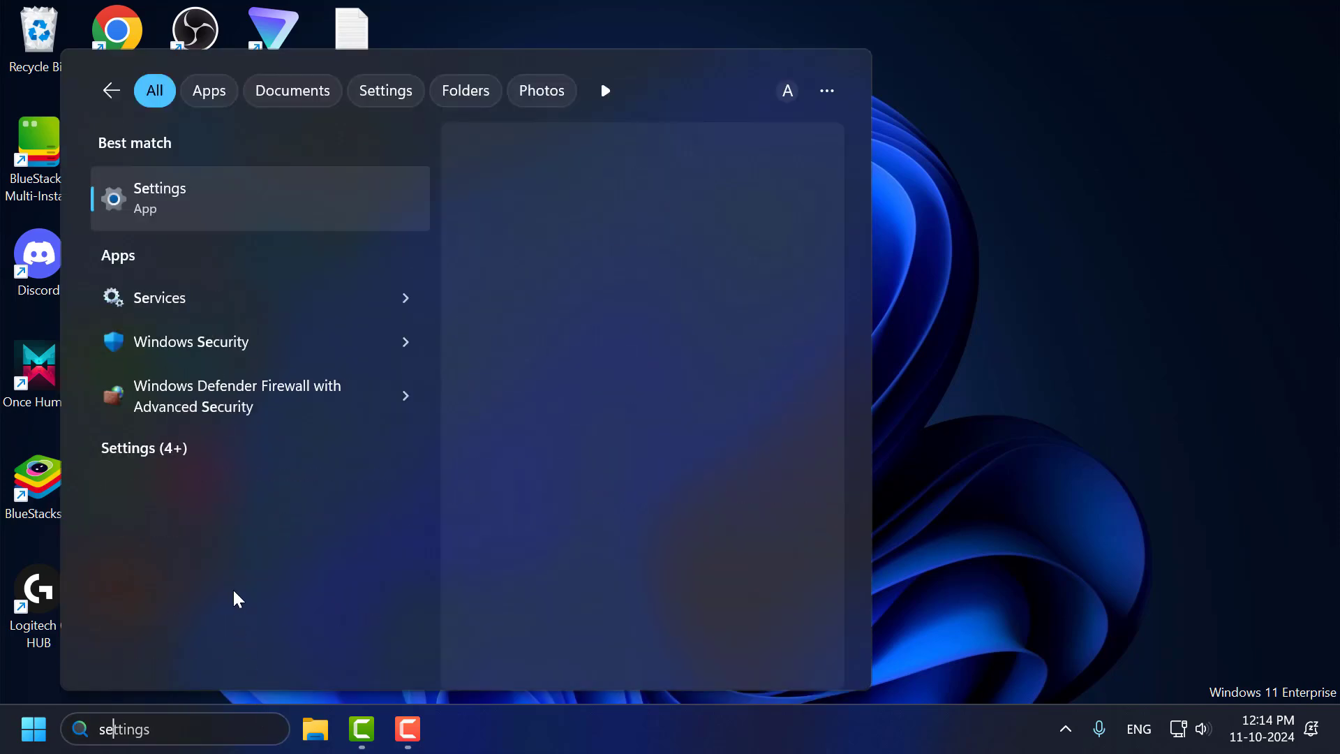
left_click(271, 193)
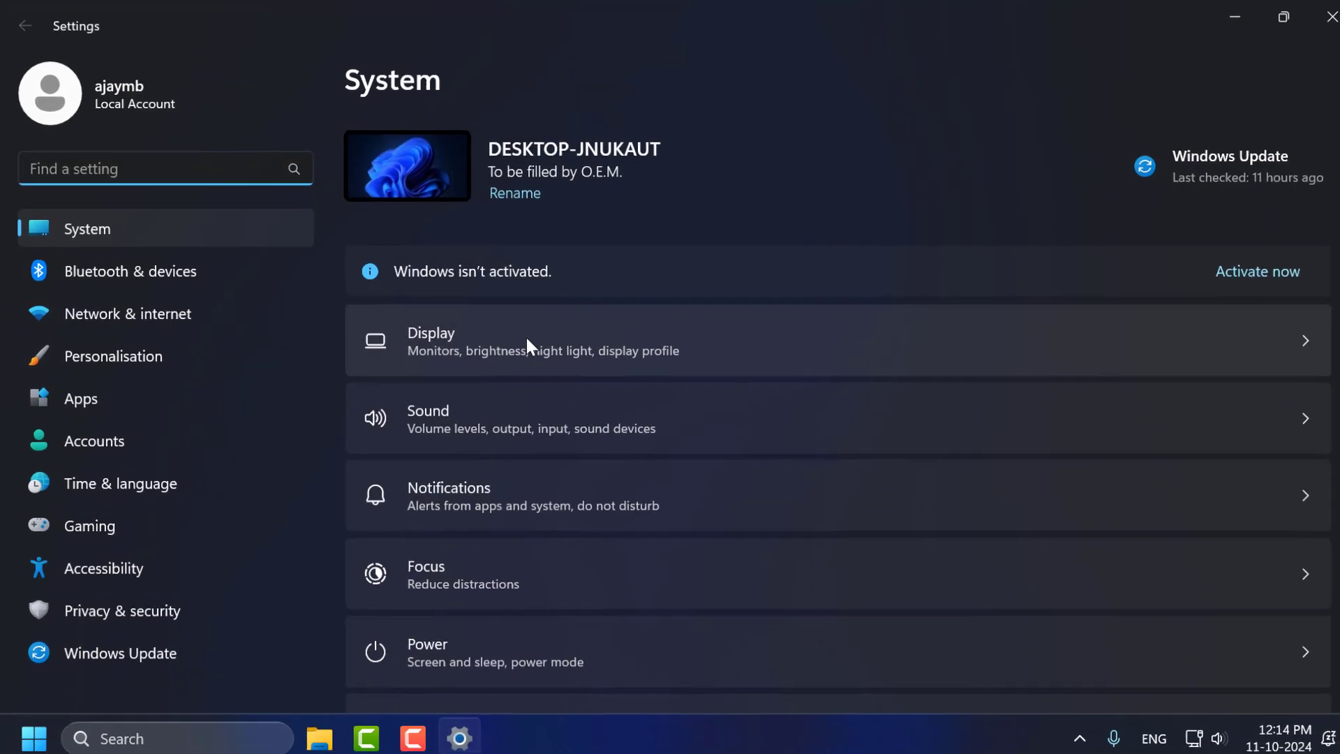
left_click(174, 333)
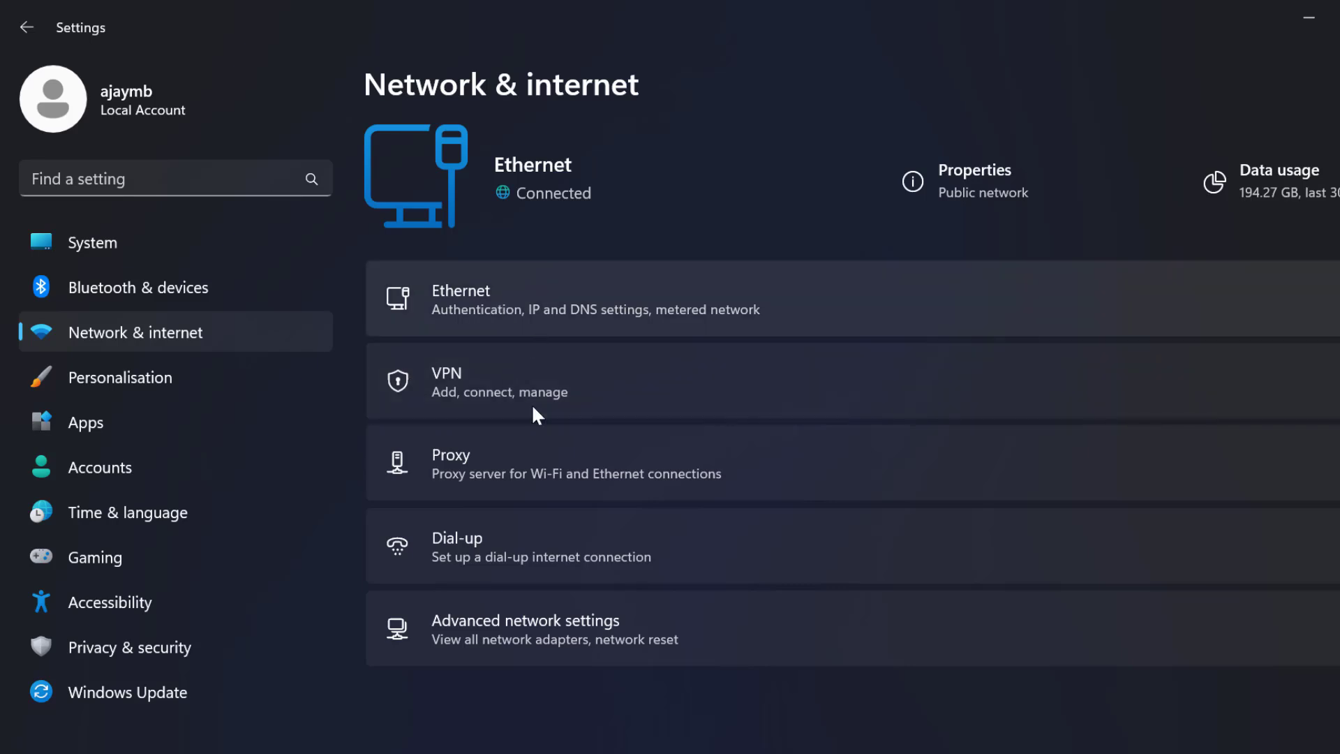
left_click(500, 279)
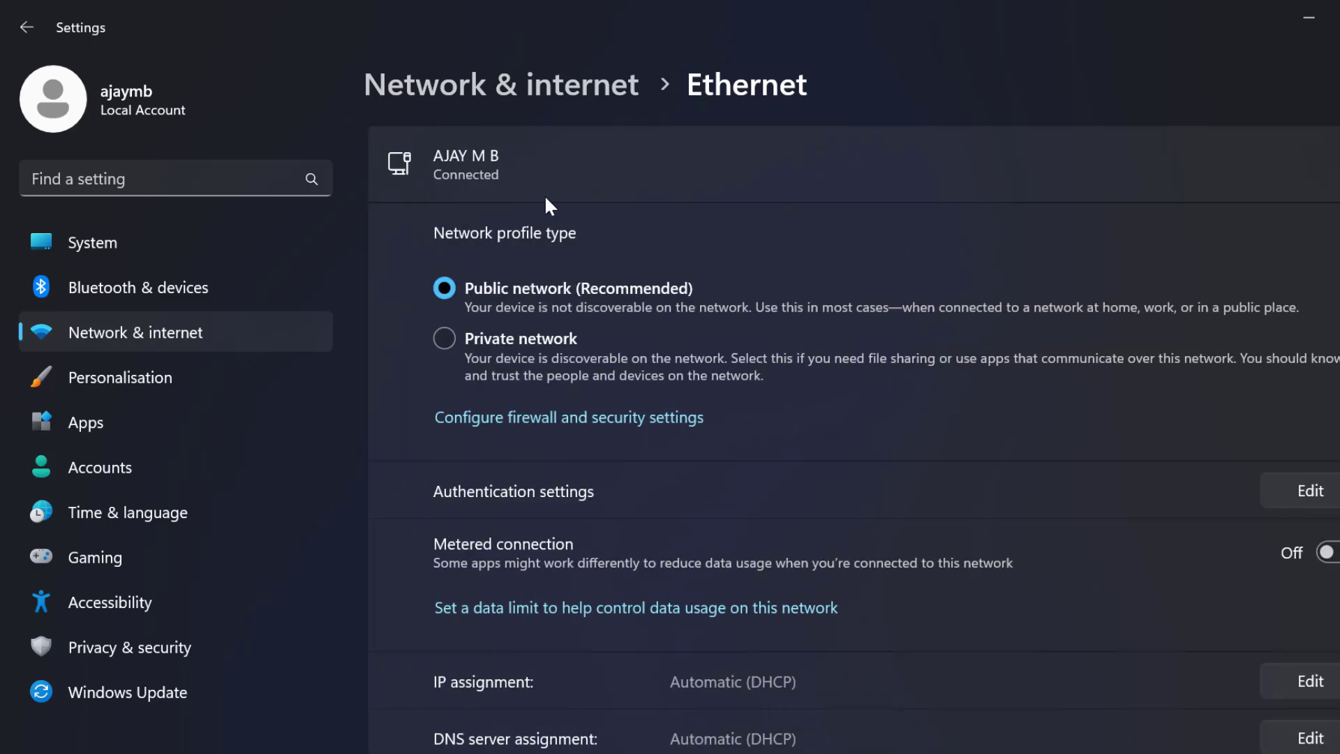
Step: Set the connected Ethernet network's profile type to Private network and close Settings
left_click(586, 167)
left_click(642, 195)
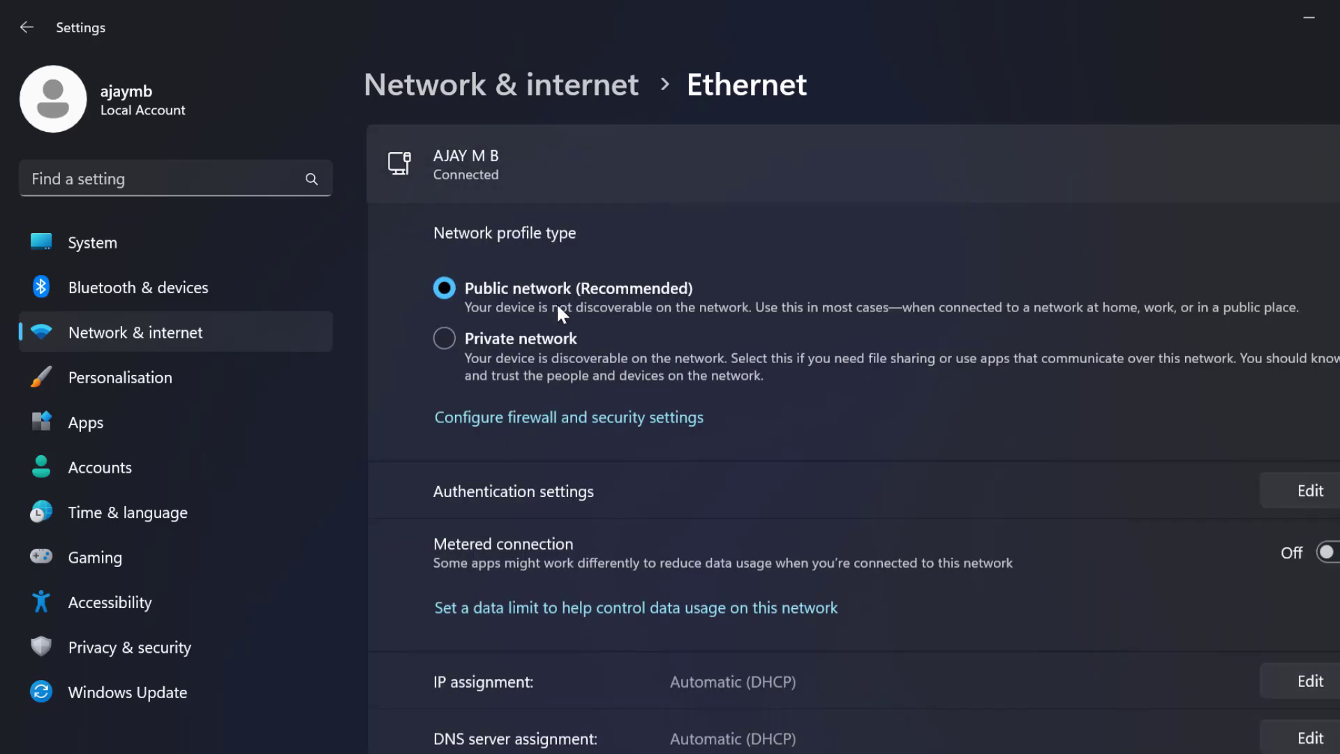
left_click(449, 354)
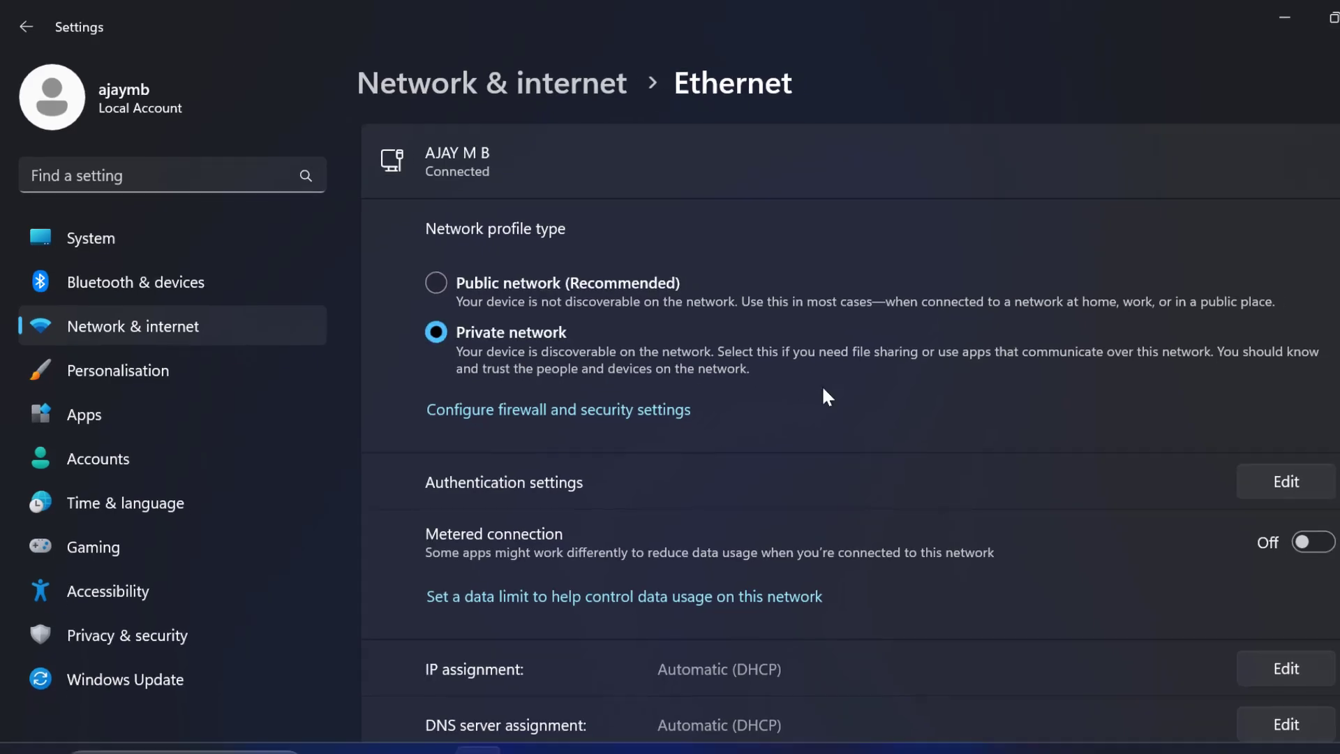
left_click(1306, 15)
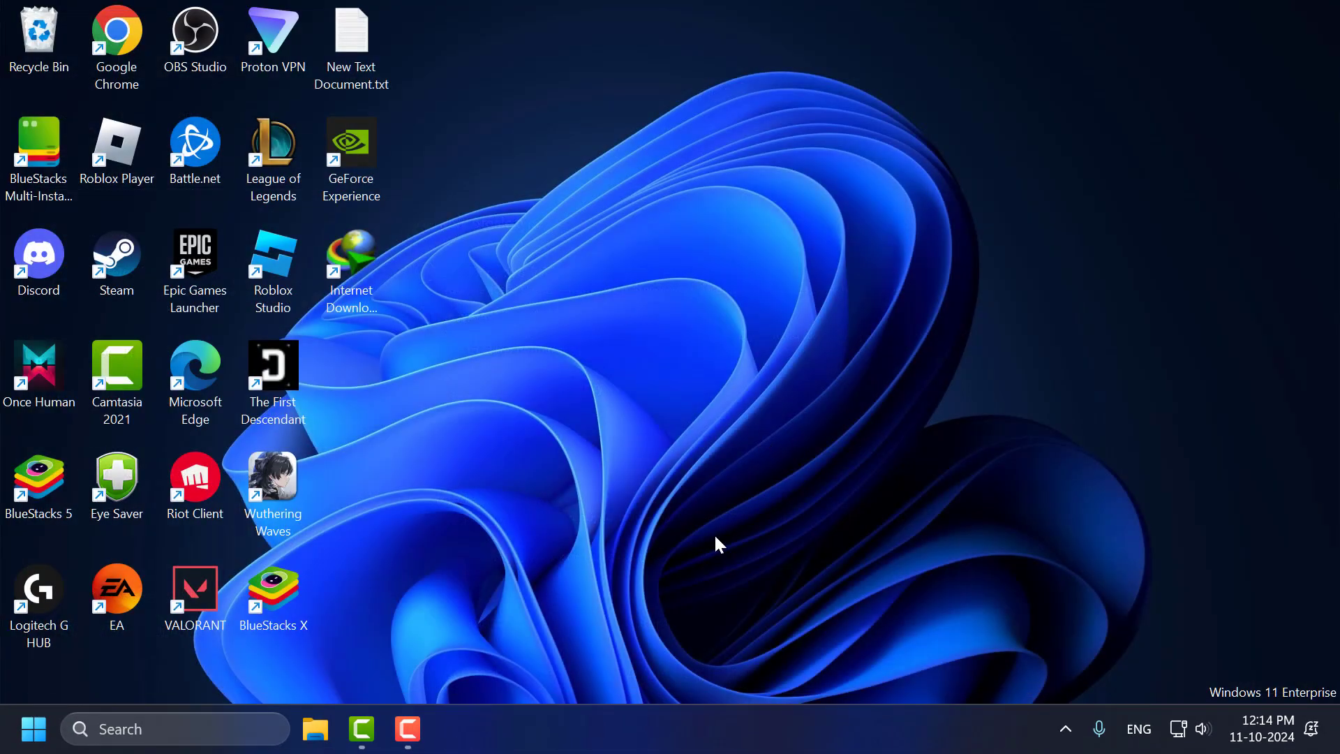